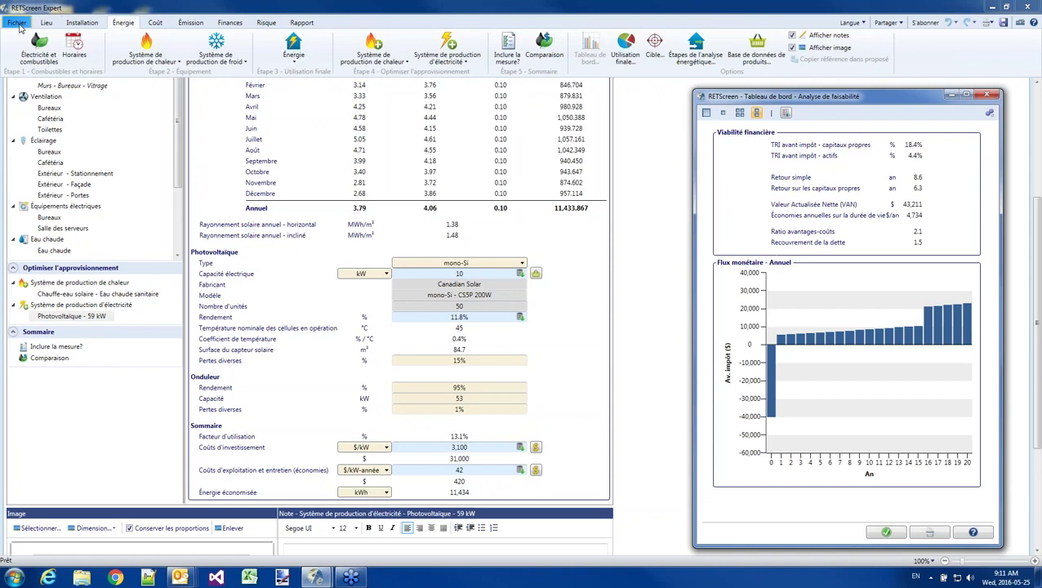
Close the feasibility dashboard window and open the Échantillon Archetypes portfolio without saving the current project
left_click(989, 97)
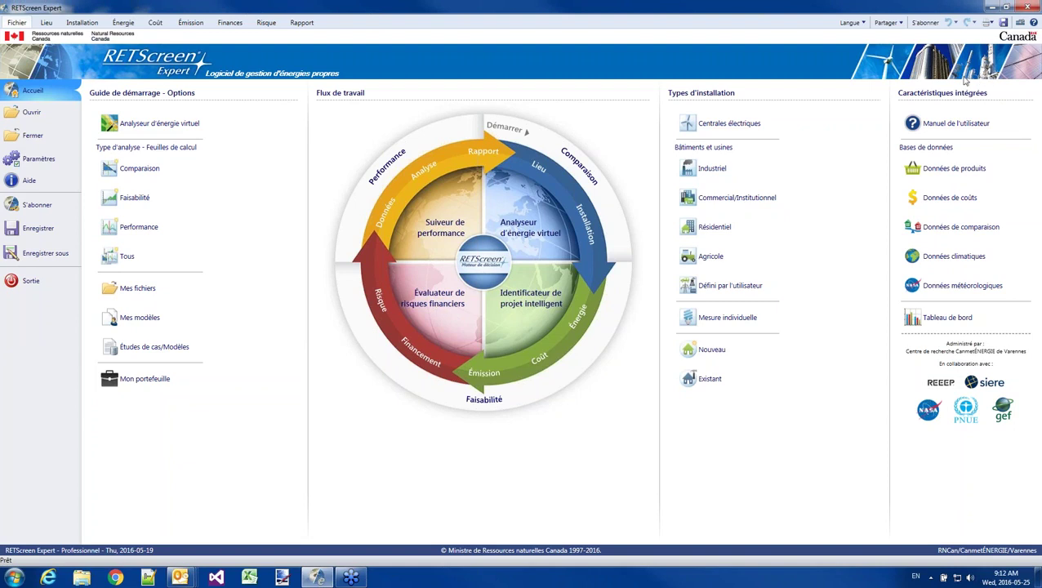
mouse_move(943, 95)
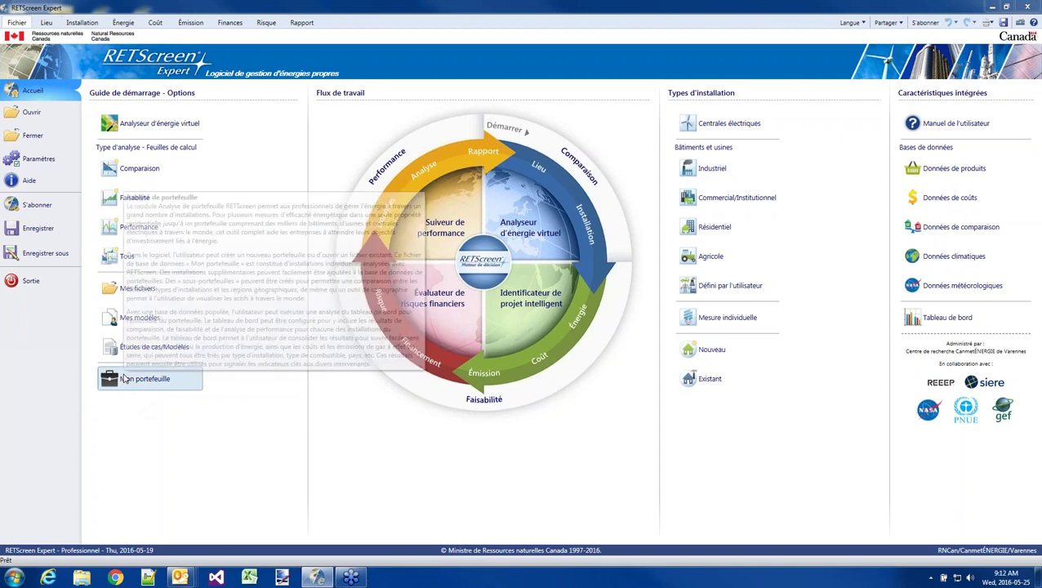
mouse_move(149, 385)
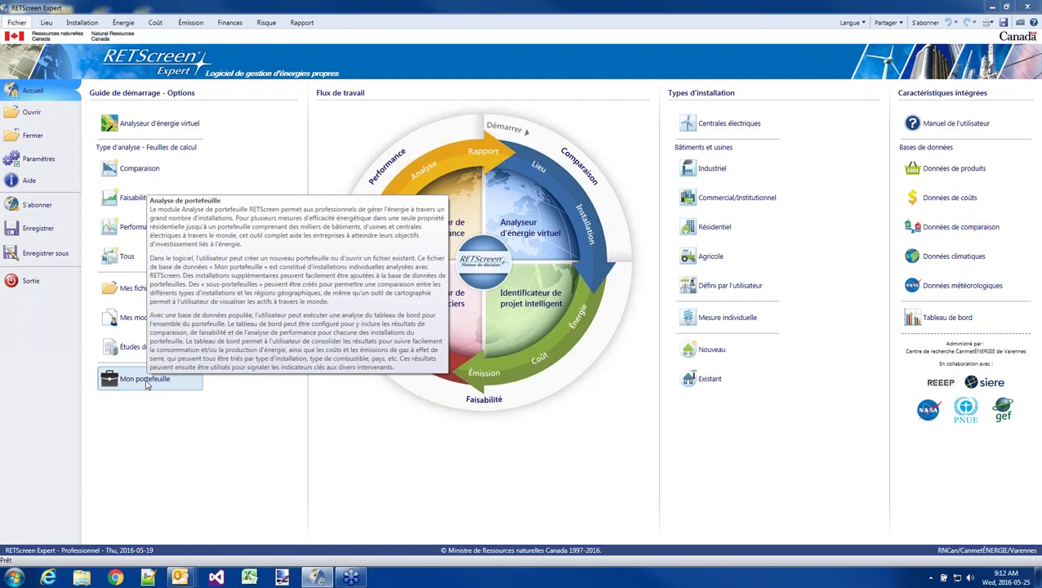
left_click(147, 384)
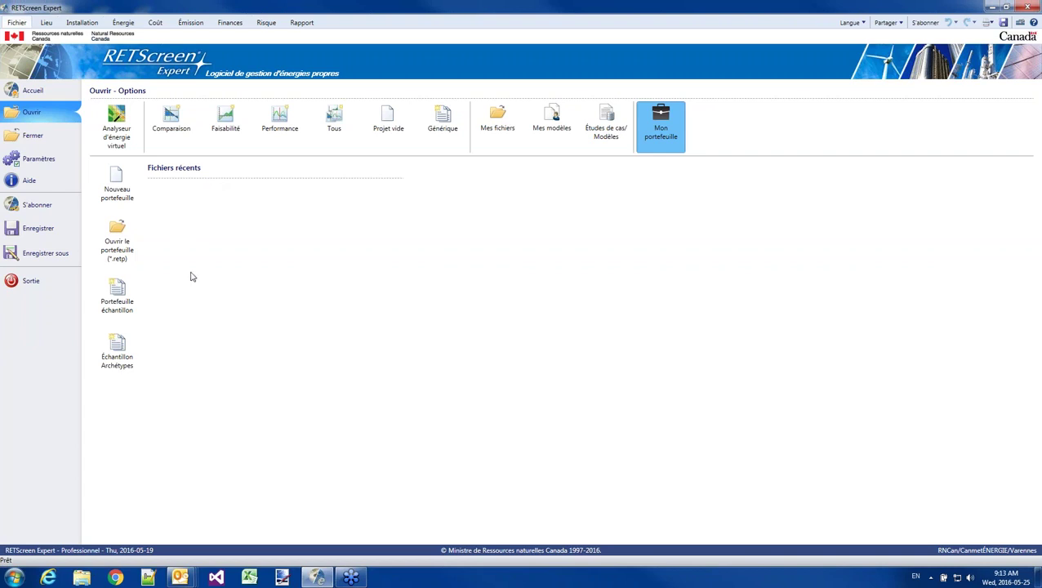
left_click(118, 361)
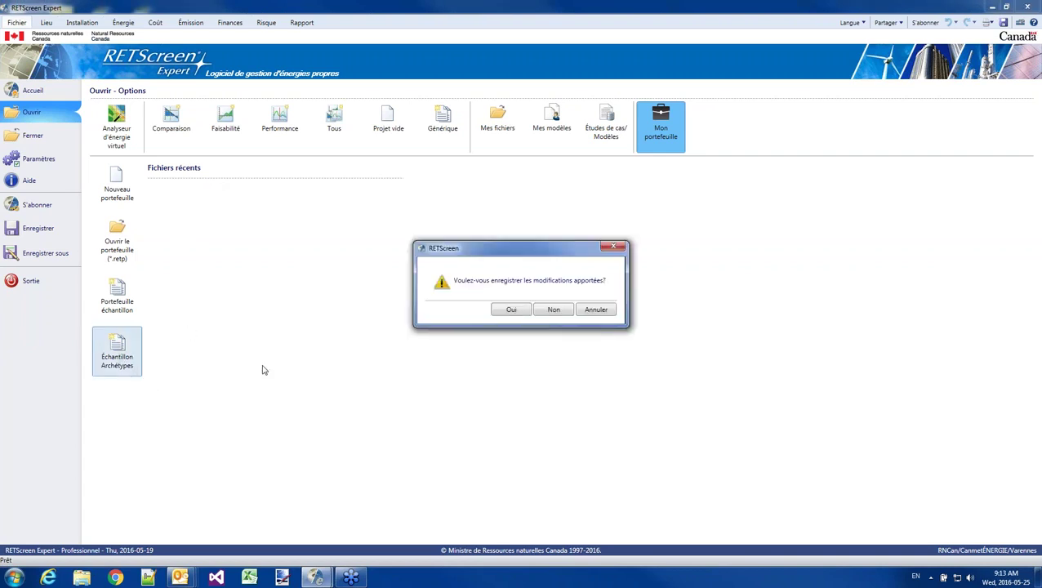
left_click(548, 311)
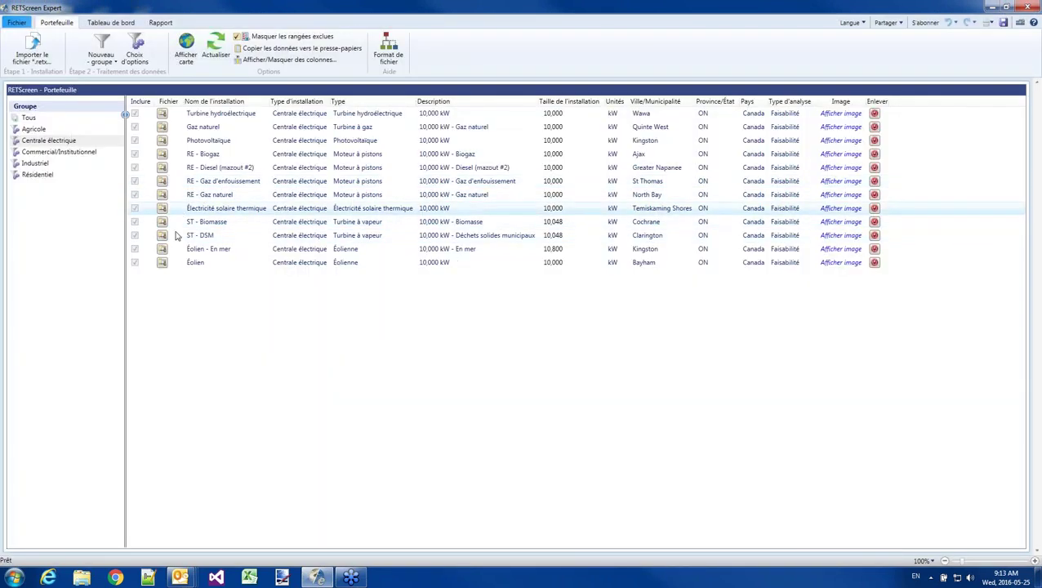
Review the portfolio's Commercial/Institutionnel group and the full list of installations under Tous
left_click(57, 152)
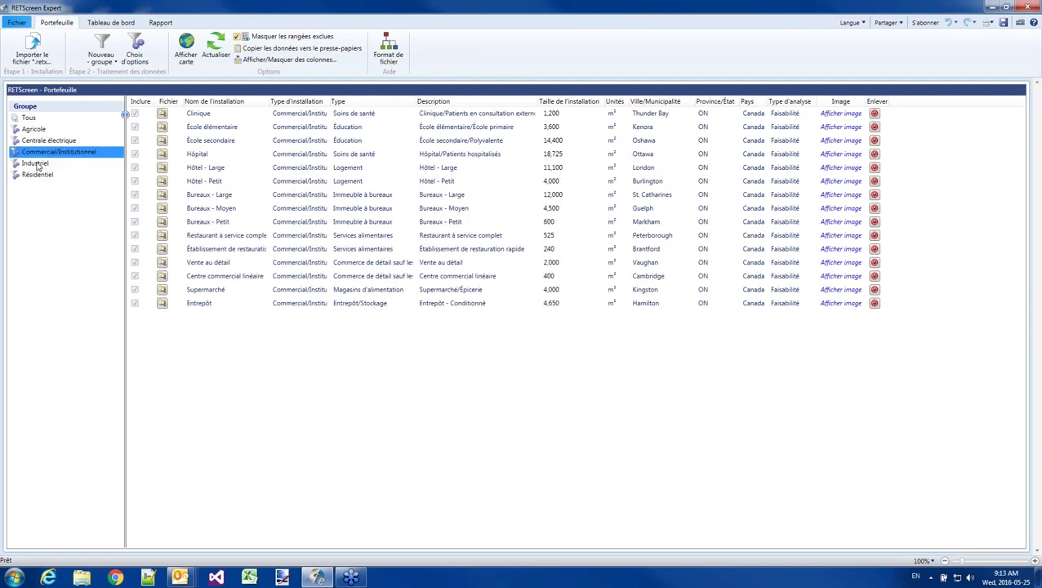
left_click(28, 118)
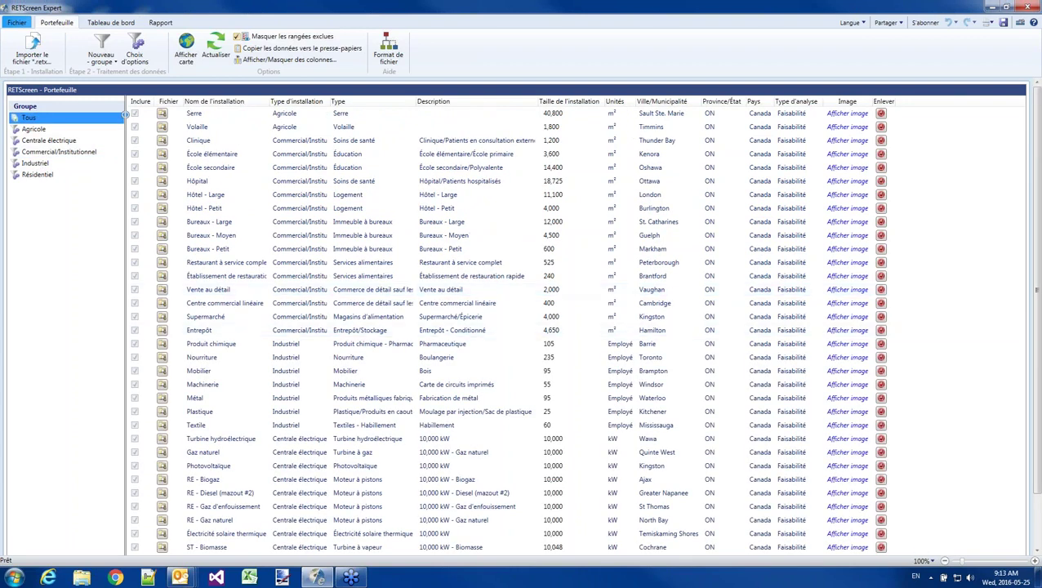
mouse_move(1039, 301)
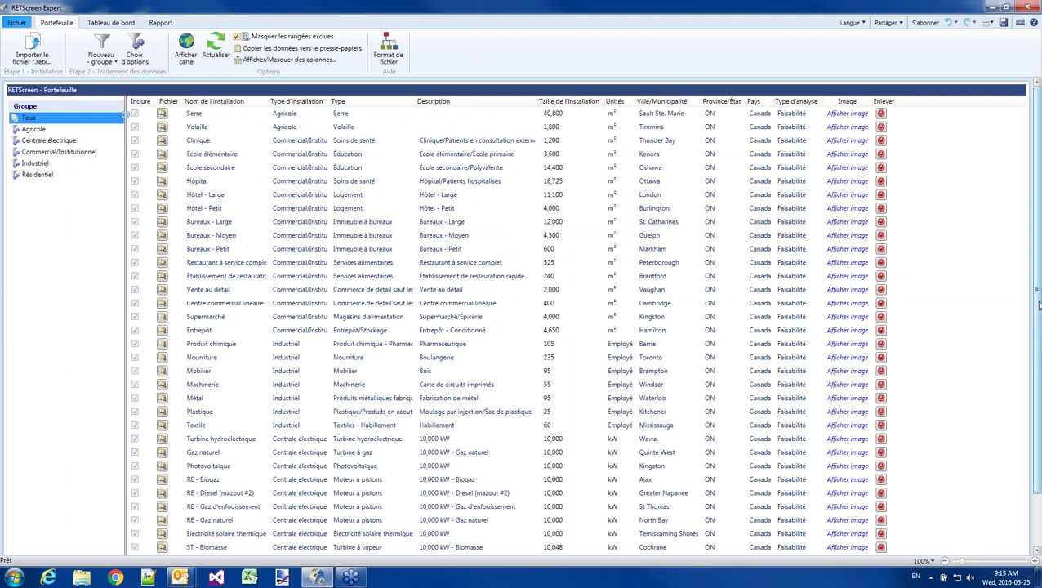
left_click_drag(1038, 304, 1038, 348)
scroll(783, 269, "up", 2)
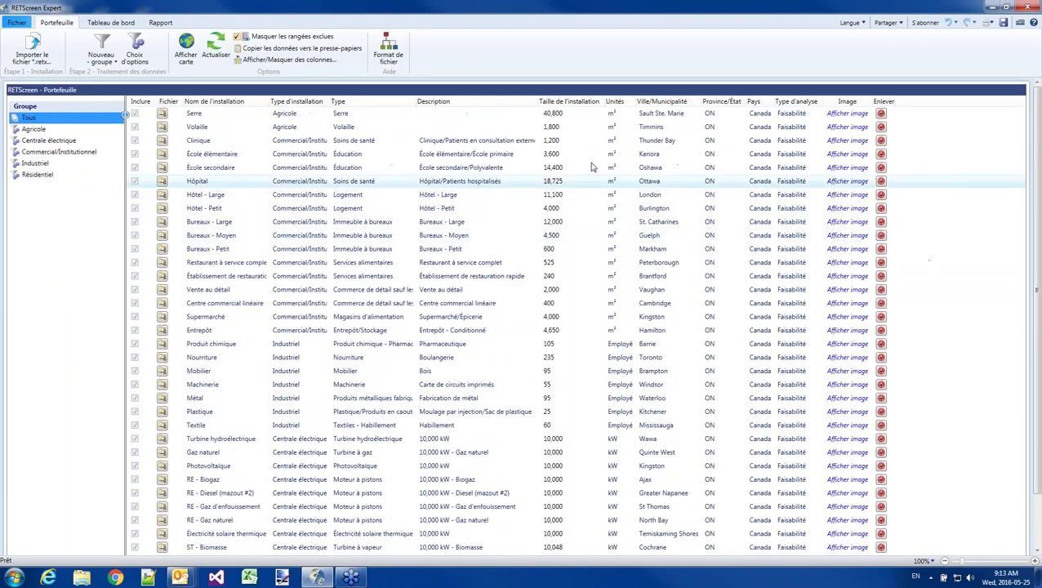
Examine the installations on the portfolio map, and view the diagram of the portfolio file format
left_click(186, 50)
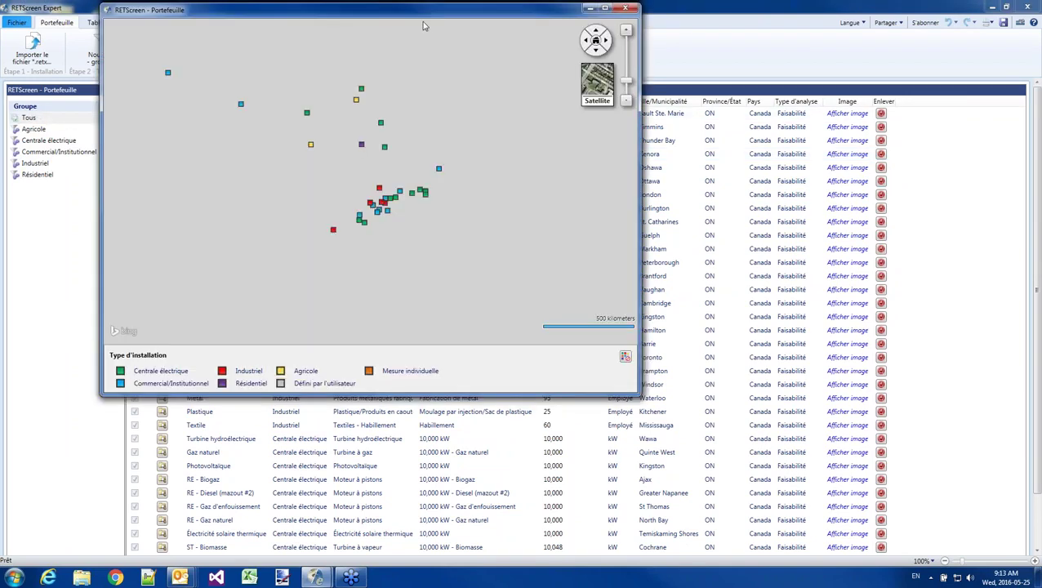
left_click_drag(433, 12, 517, 96)
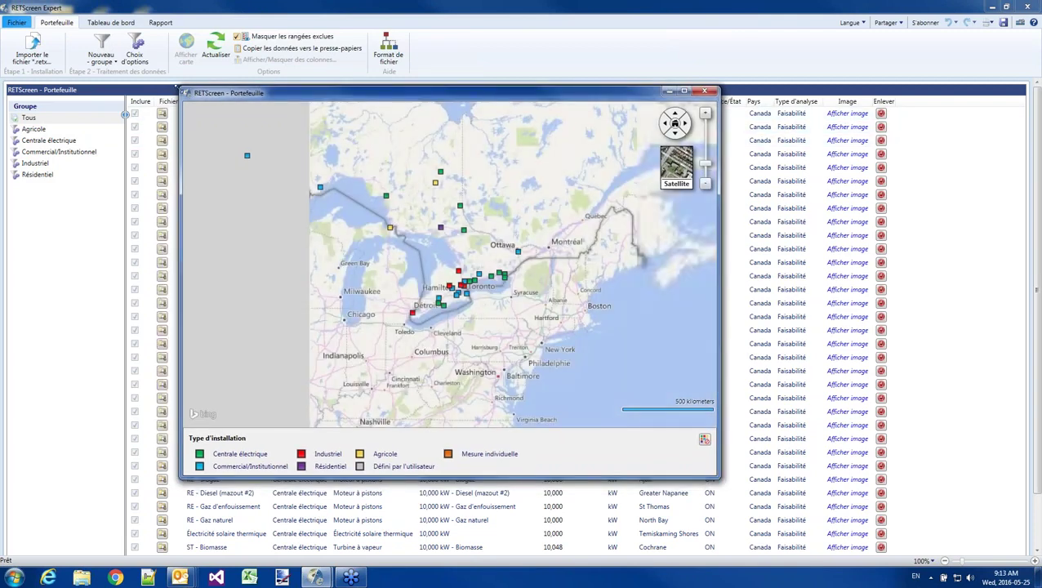
left_click_drag(174, 85, 133, 75)
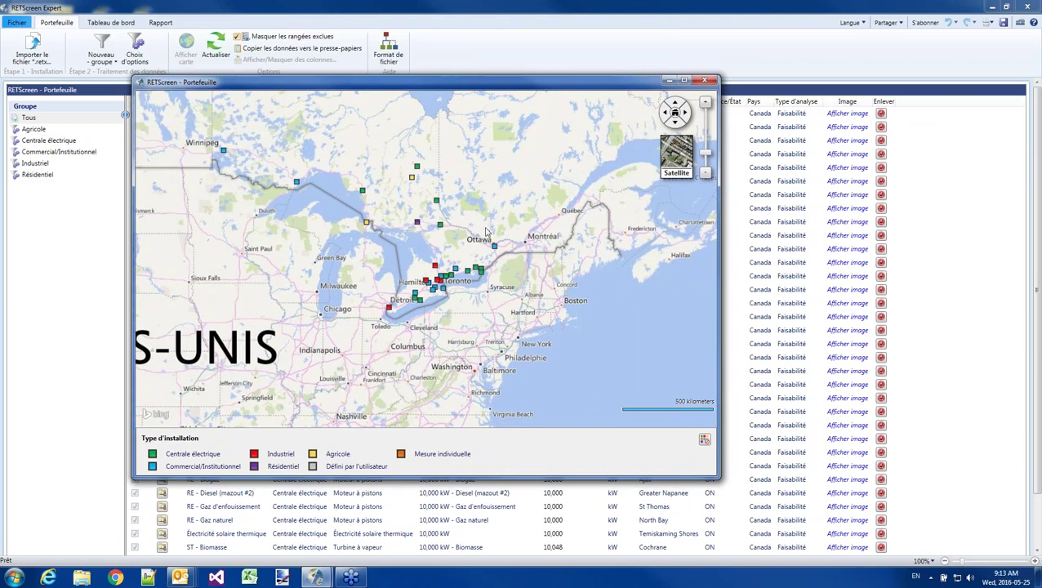
left_click_drag(555, 231, 556, 291)
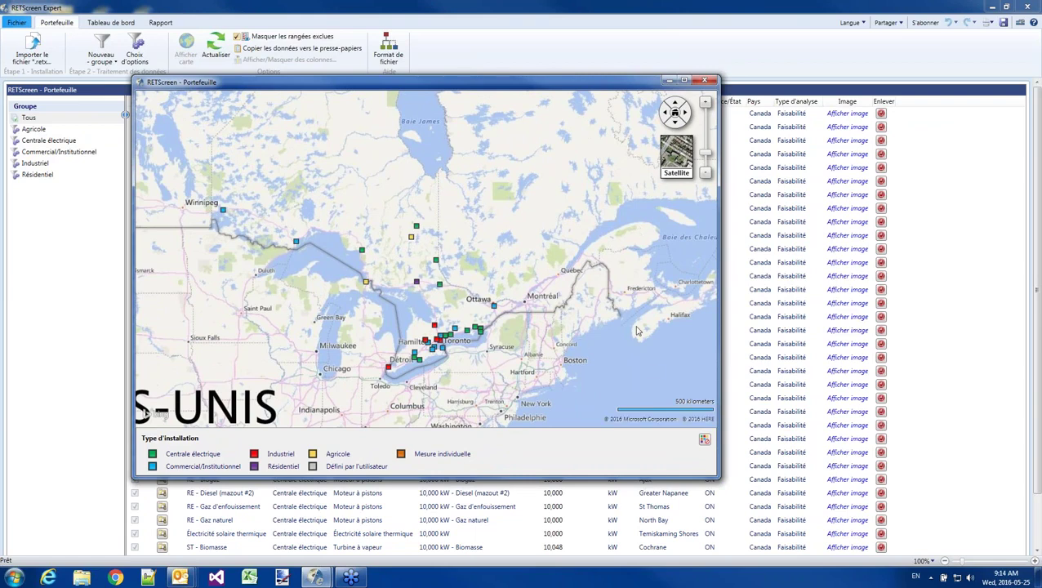
left_click(712, 80)
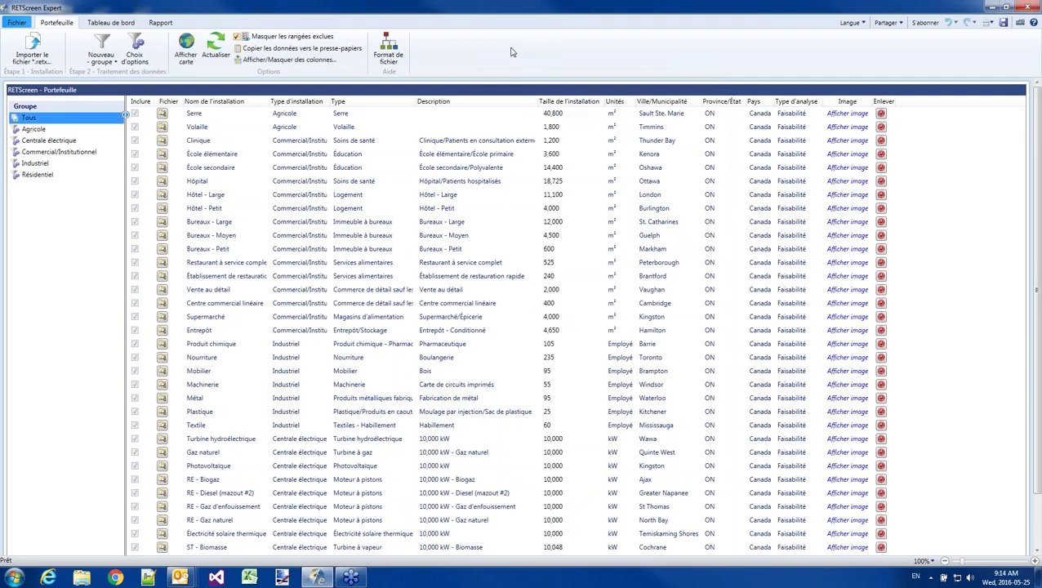
left_click(391, 55)
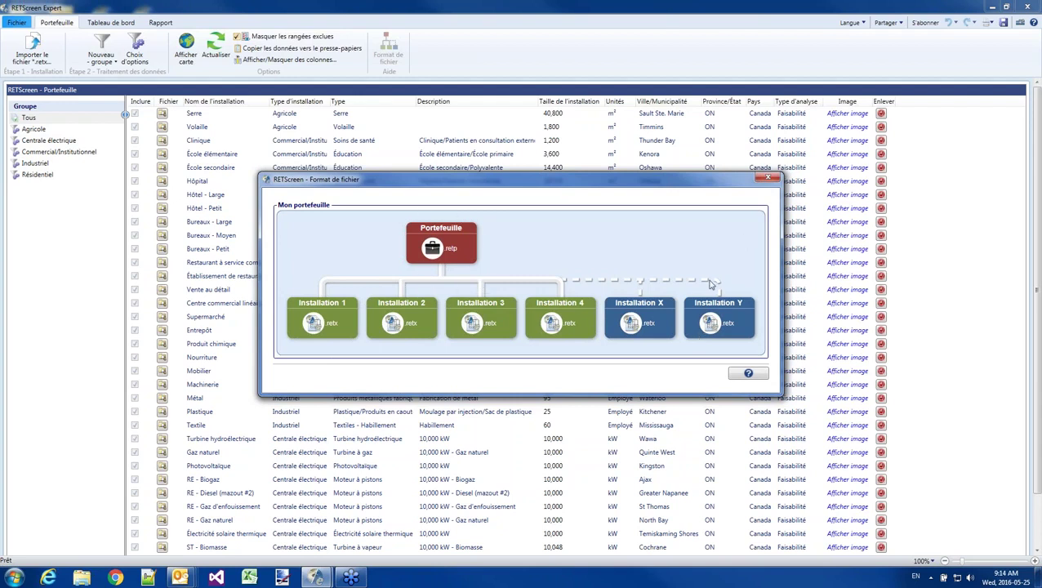
left_click(768, 178)
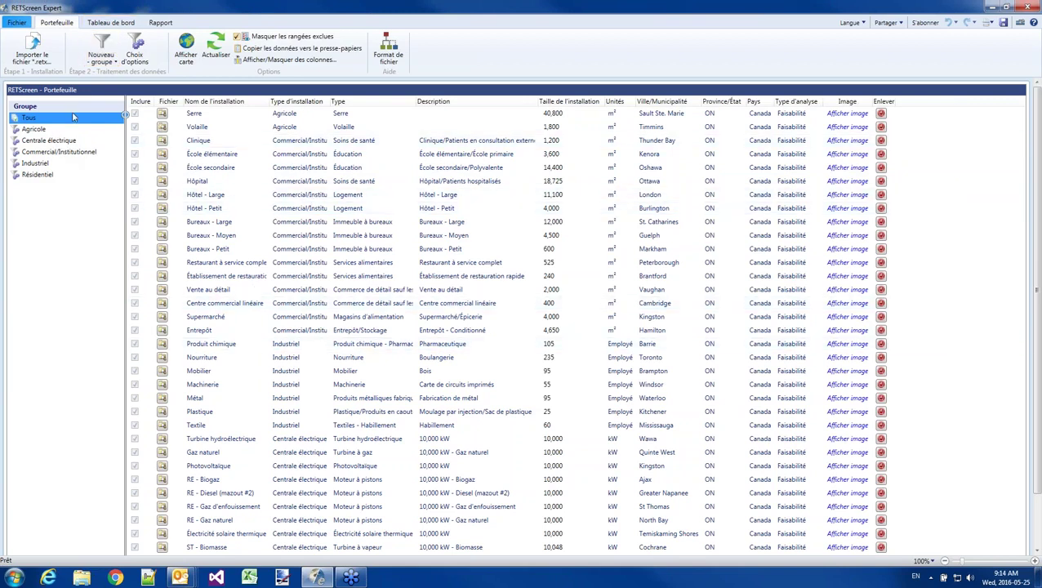
Show the portfolio's Tableau de bord and enlarge the chart area above the Commercial/Institutionnel results table
left_click(111, 23)
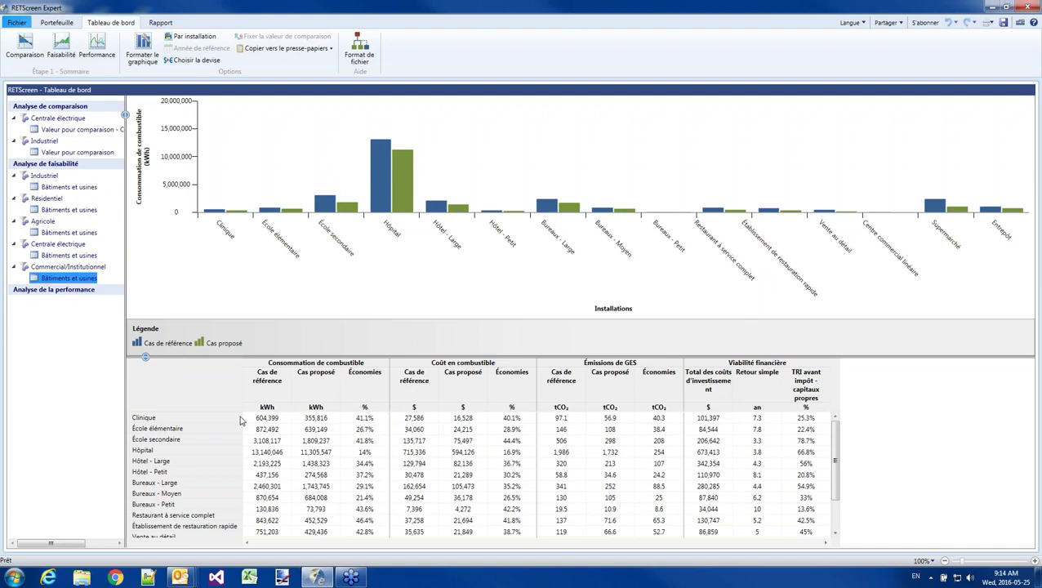
left_click(146, 369)
left_click_drag(145, 369, 145, 478)
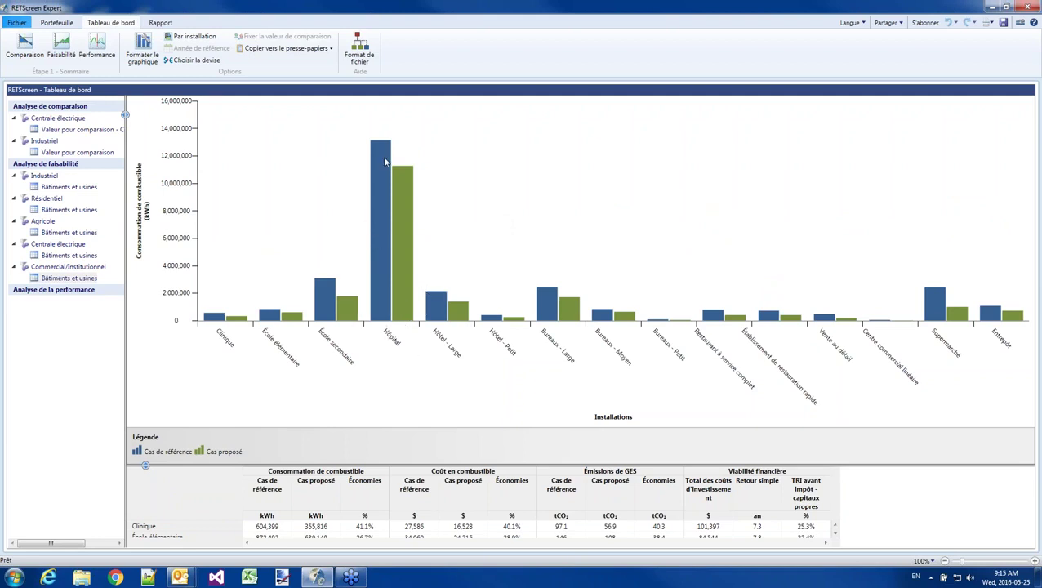
Format the Commercial/Institutionnel fuel consumption chart to show values per unit of m²
mouse_move(388, 156)
right_click(544, 199)
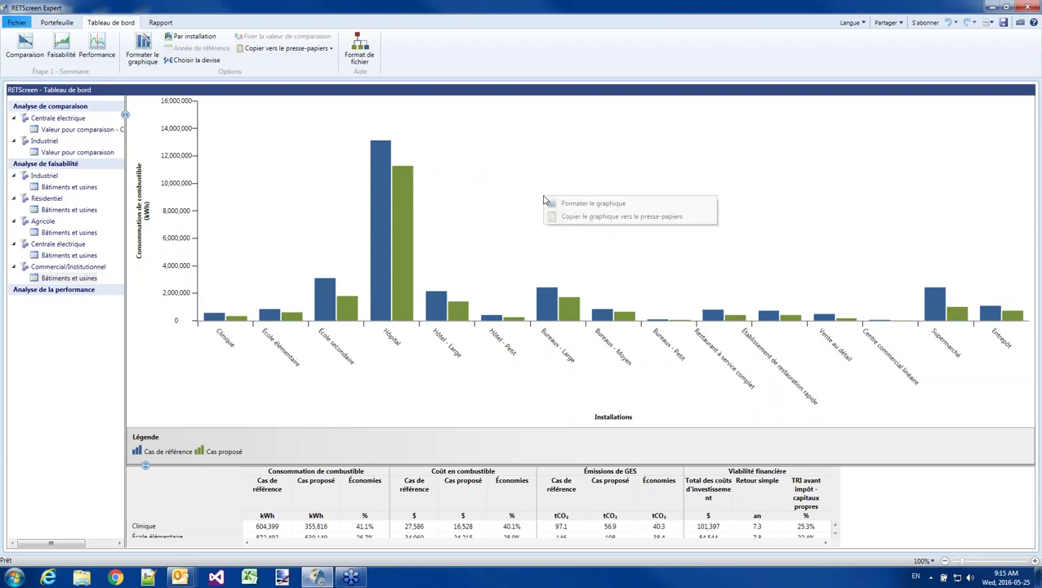
left_click(591, 204)
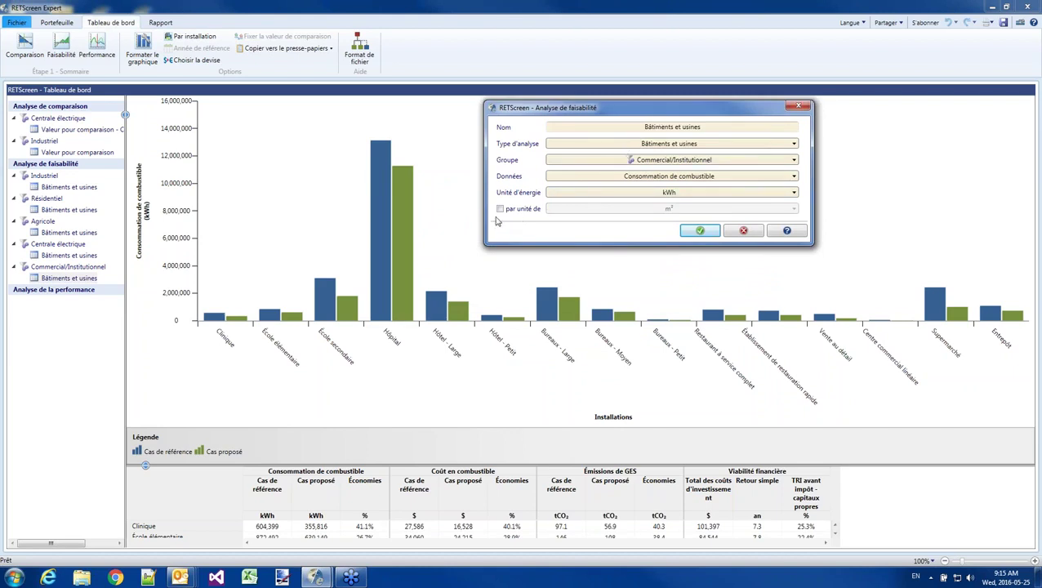
left_click(501, 209)
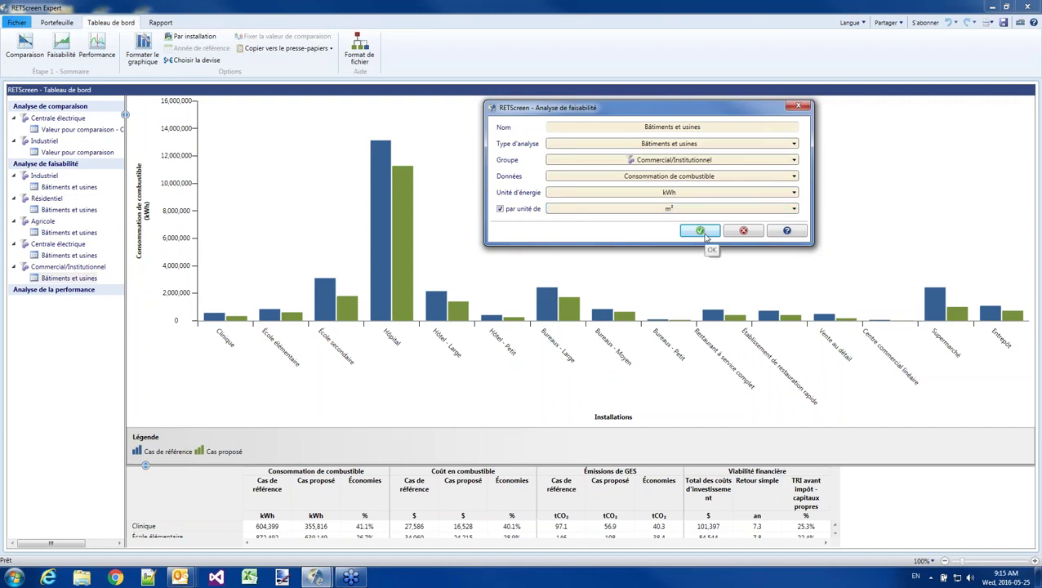
left_click(701, 231)
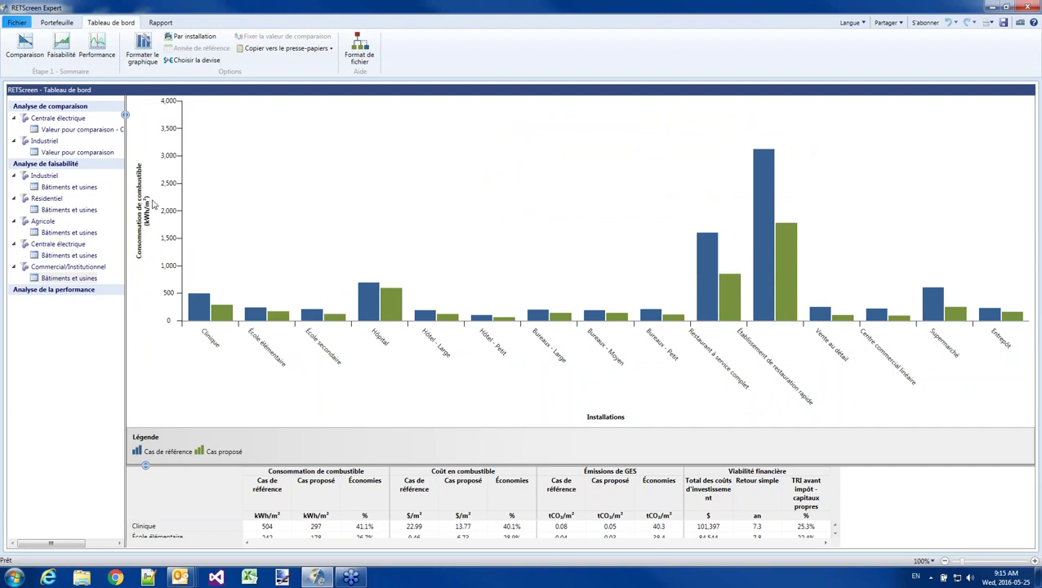
Change the data plotted in the Commercial/Institutionnel chart to TRI avant impôt - capitaux propres
right_click(473, 161)
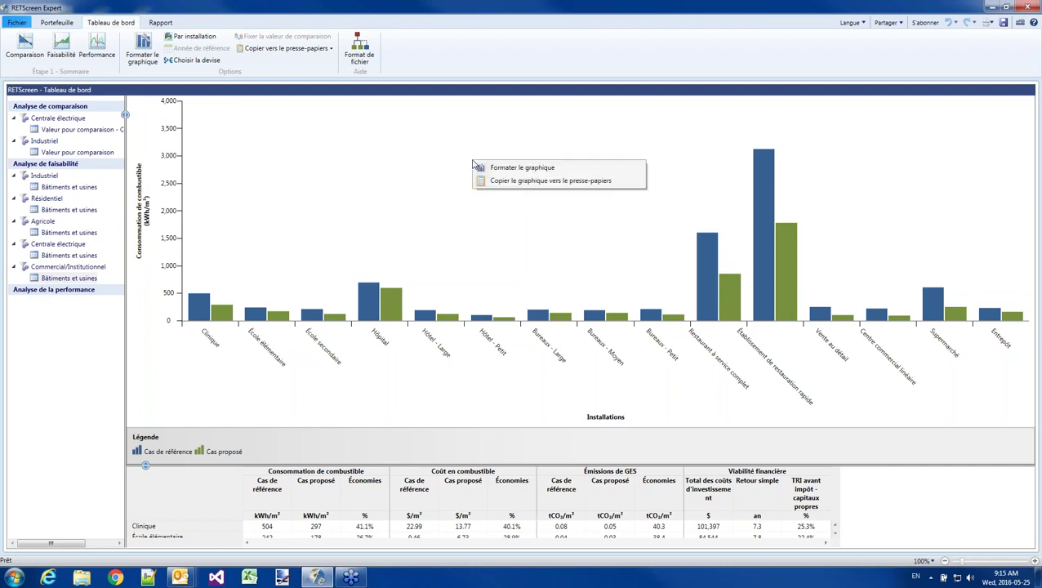
left_click(502, 168)
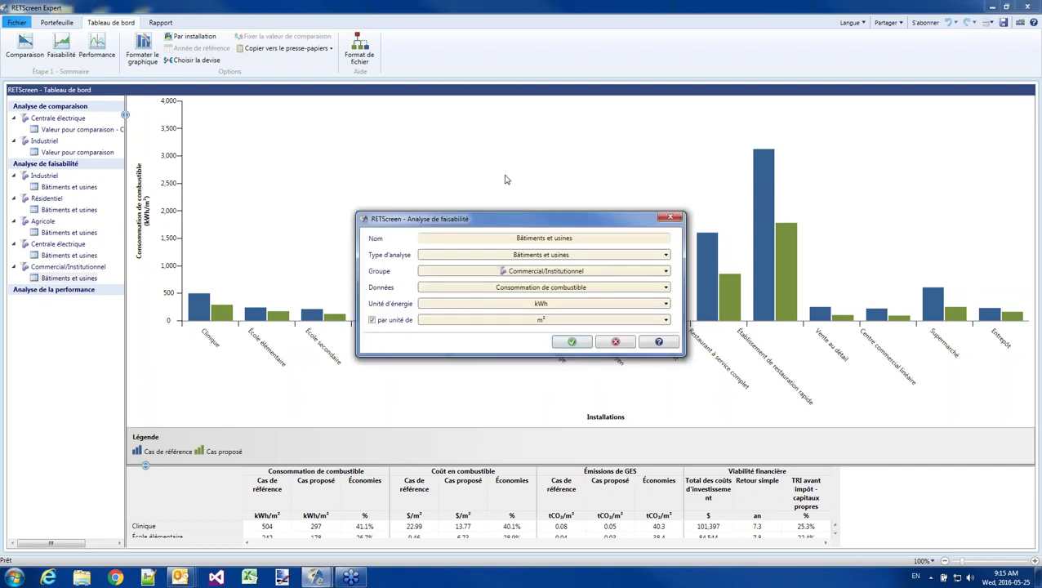
left_click(546, 291)
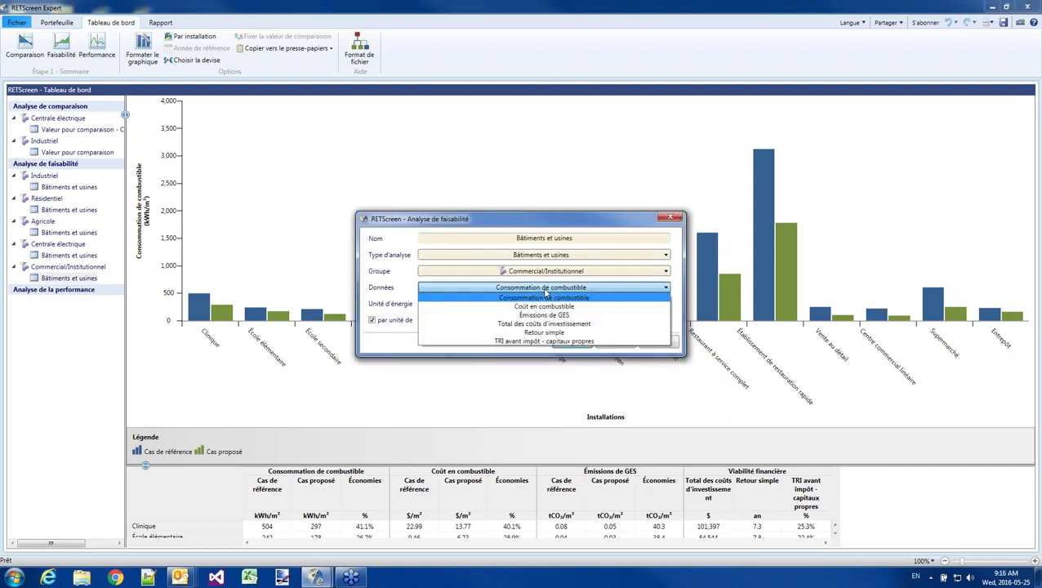
left_click(524, 342)
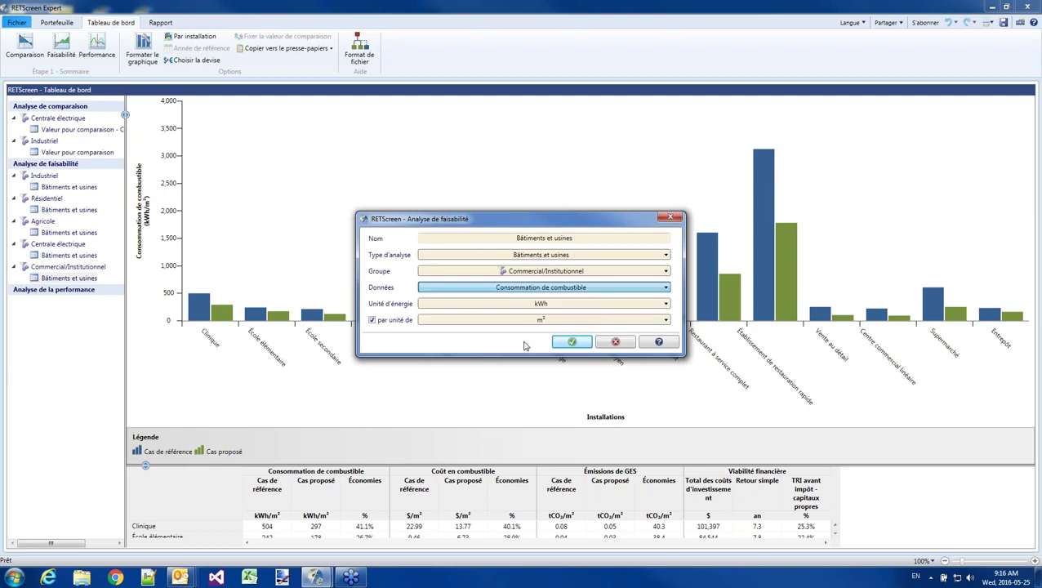
left_click(571, 343)
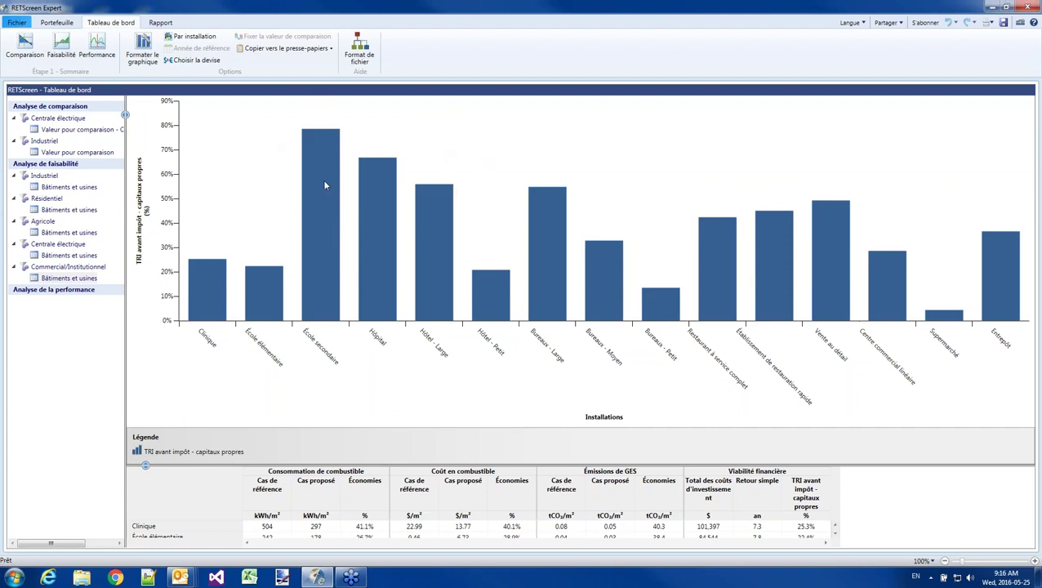
mouse_move(376, 200)
Create a Rapport du portefeuille report with figures included
left_click(161, 23)
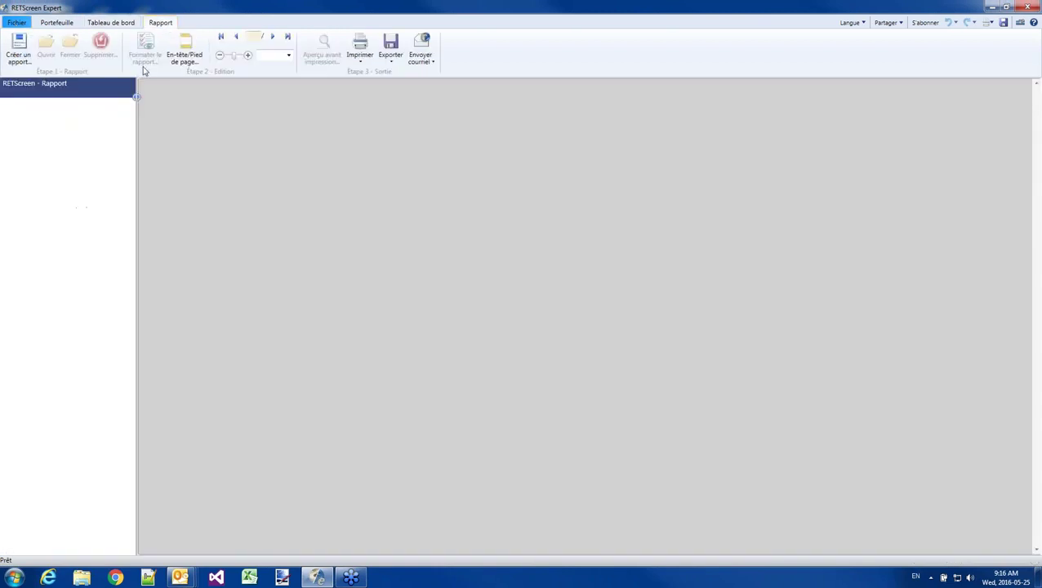
left_click(18, 47)
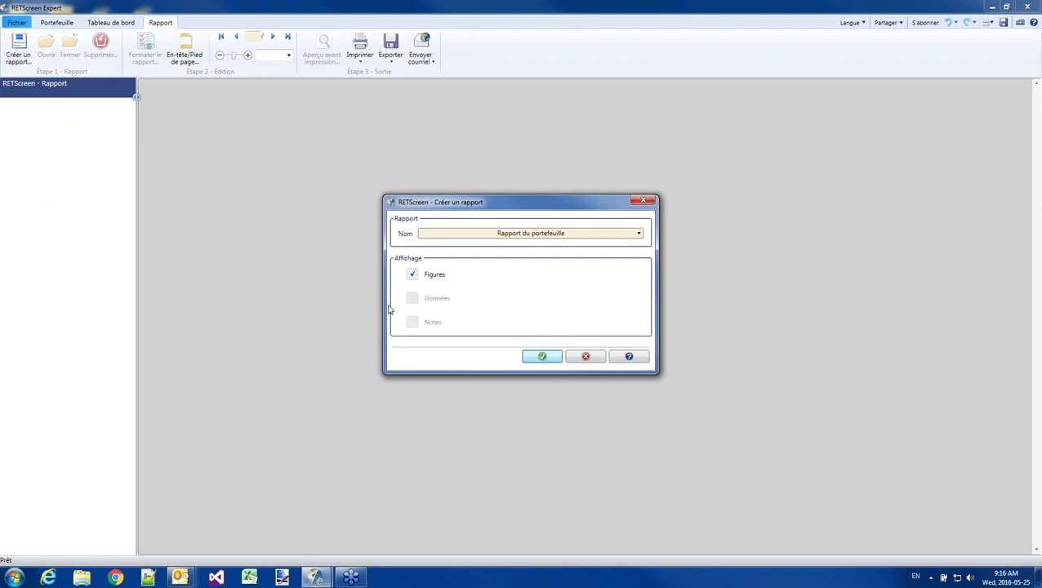
left_click(543, 357)
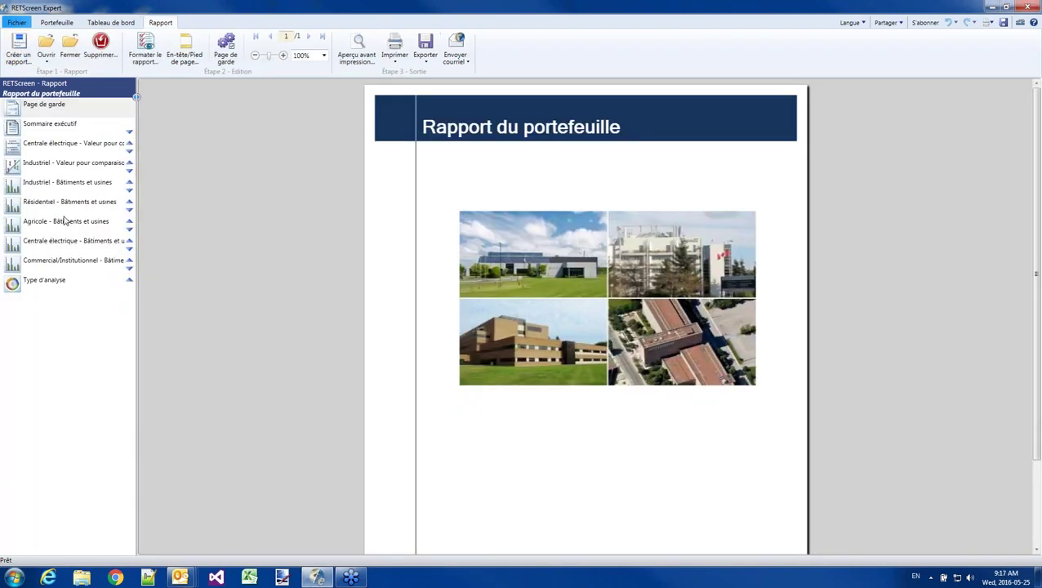
Review the report's Industriel and Agricole building charts and its cover page, and return to the file opening options
left_click(48, 187)
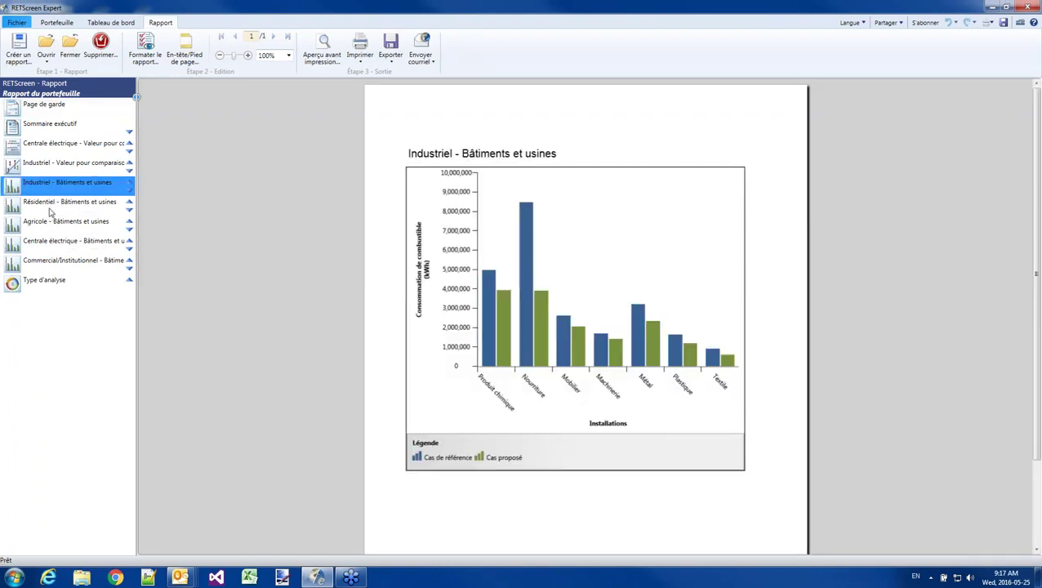
left_click(53, 220)
left_click(55, 106)
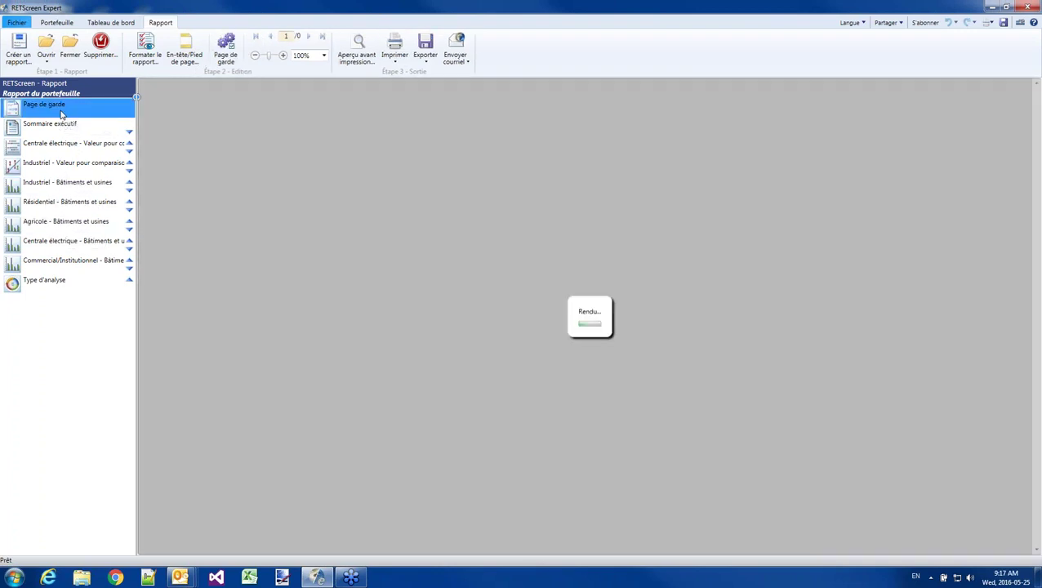
scroll(735, 363, "down", 1)
scroll(735, 363, "up", 1)
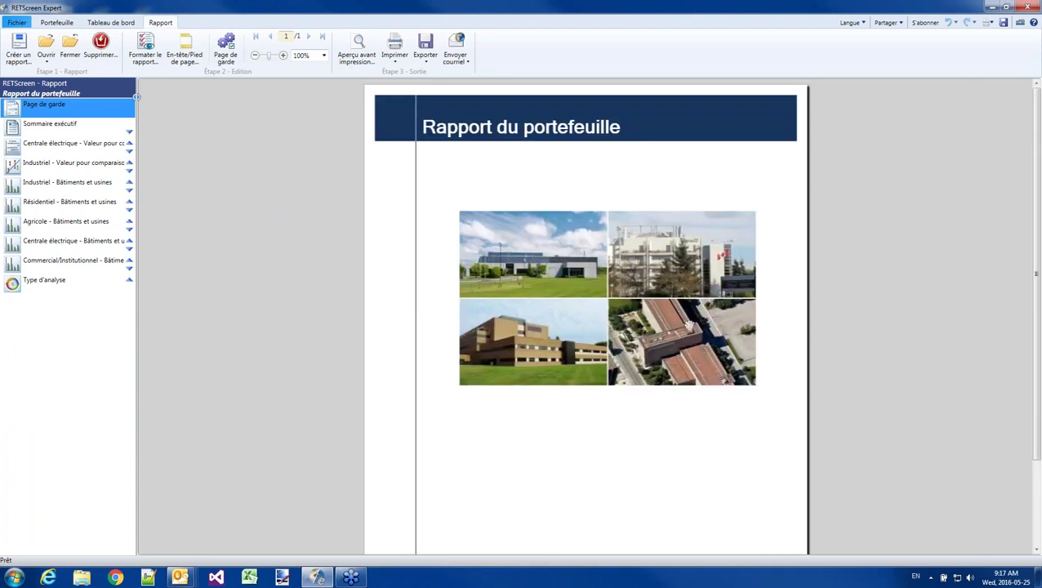
left_click(17, 22)
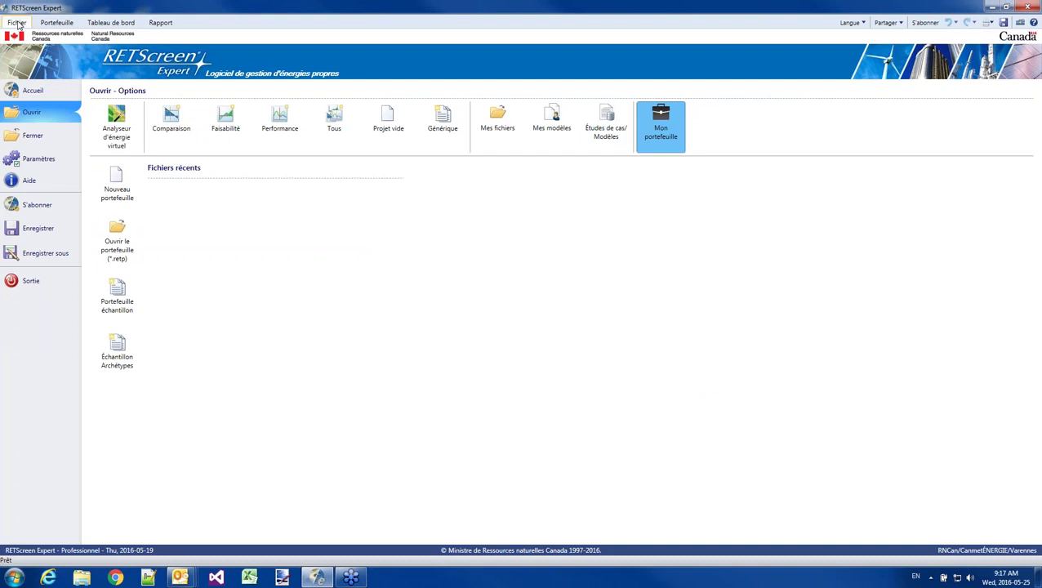
Open the Performance template for a small Canadian Commercial/Institutionnel office building (Immeuble à bureaux, Petit) from the case studies and templates
left_click(46, 95)
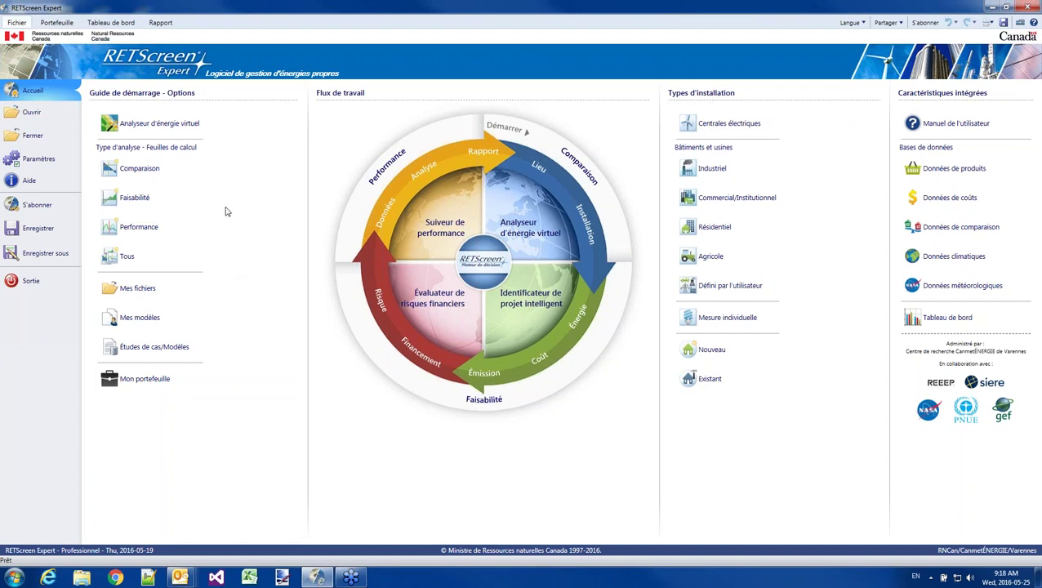
left_click(187, 351)
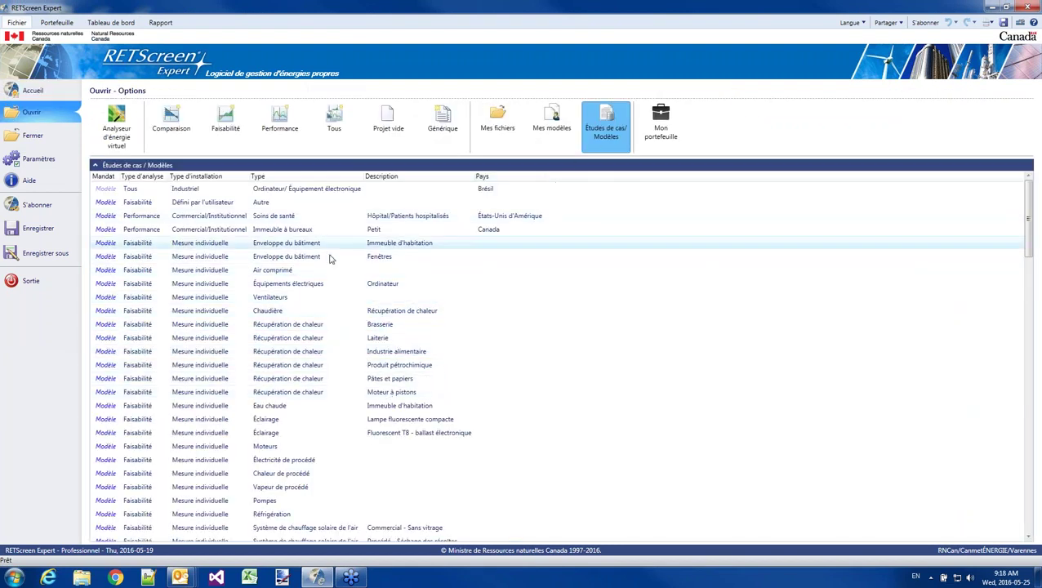
double_click(216, 230)
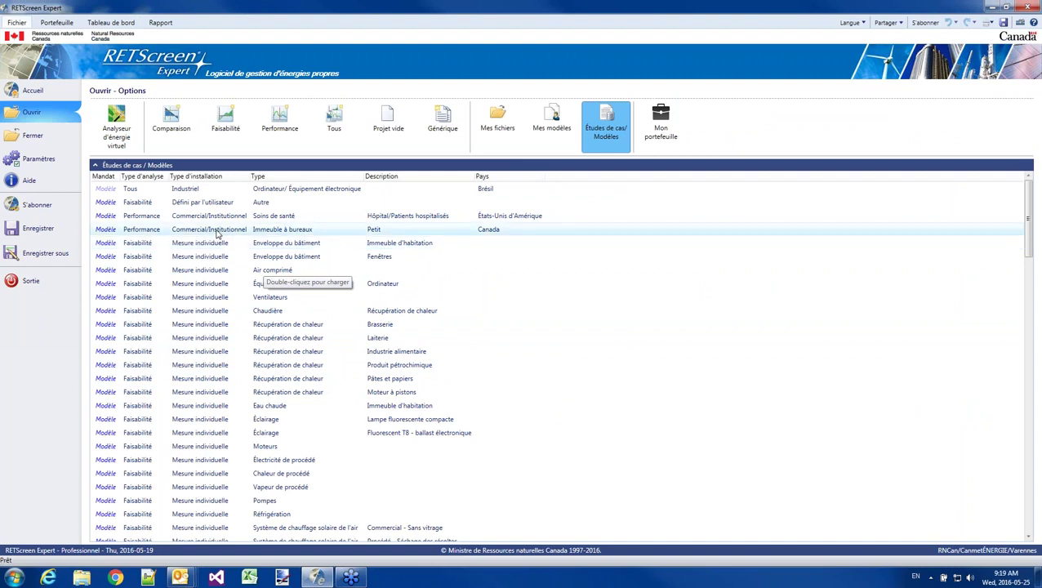
left_click(562, 314)
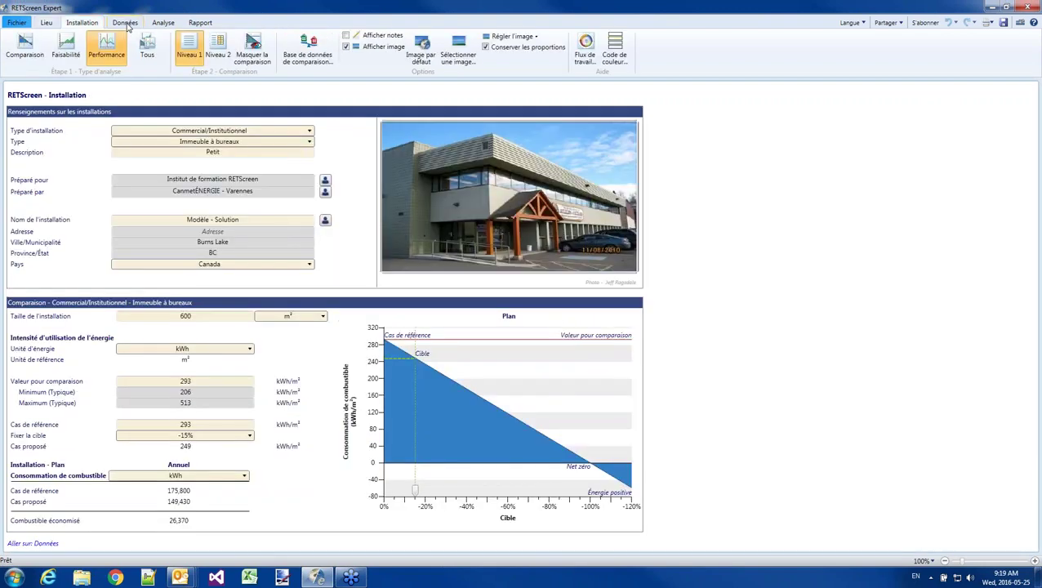
Examine the building's data tables for Gaz naturel consumption and Météo - NASA weather, and return to the gas table
left_click(126, 23)
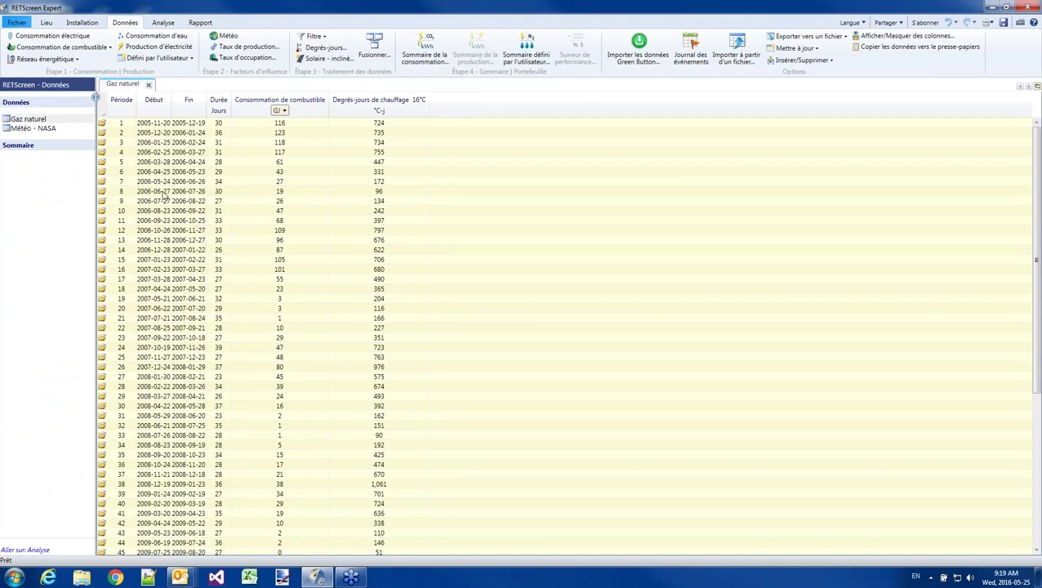
left_click(24, 129)
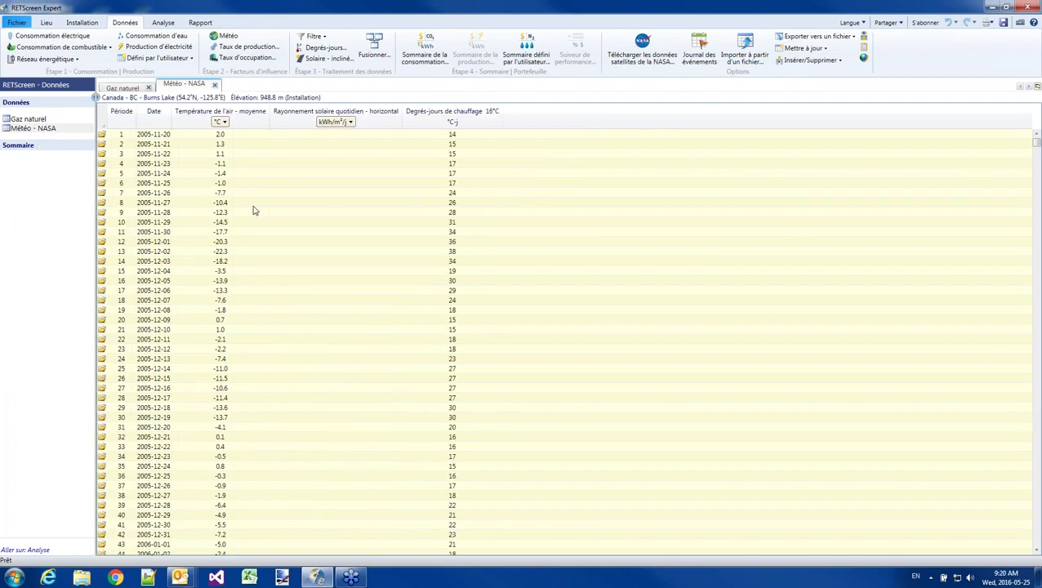
left_click(28, 120)
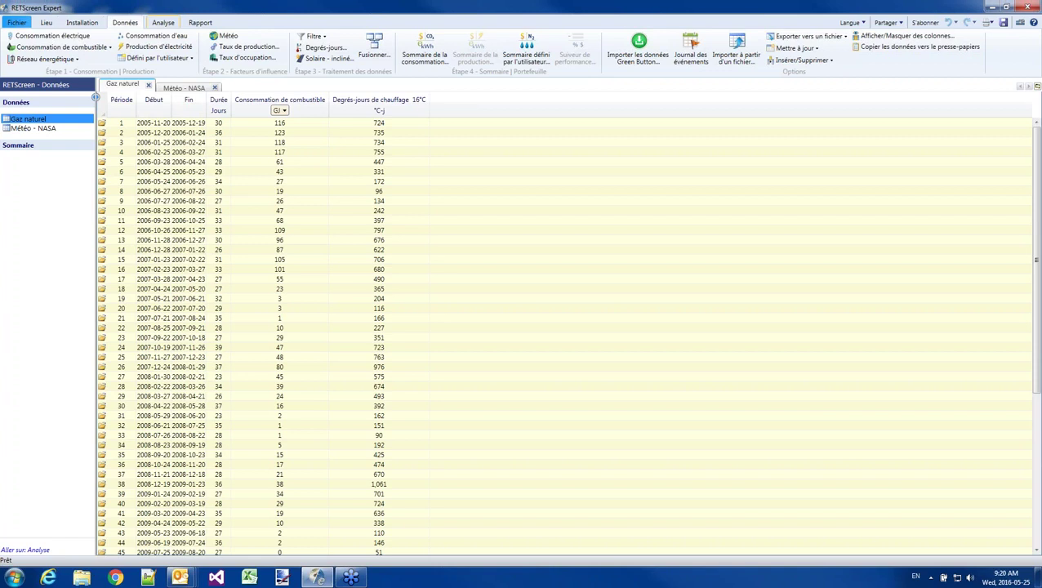
Examine the 2005-2011 regression analysis and the 2006 CUSUM and Mesure et vérification charts
left_click(163, 22)
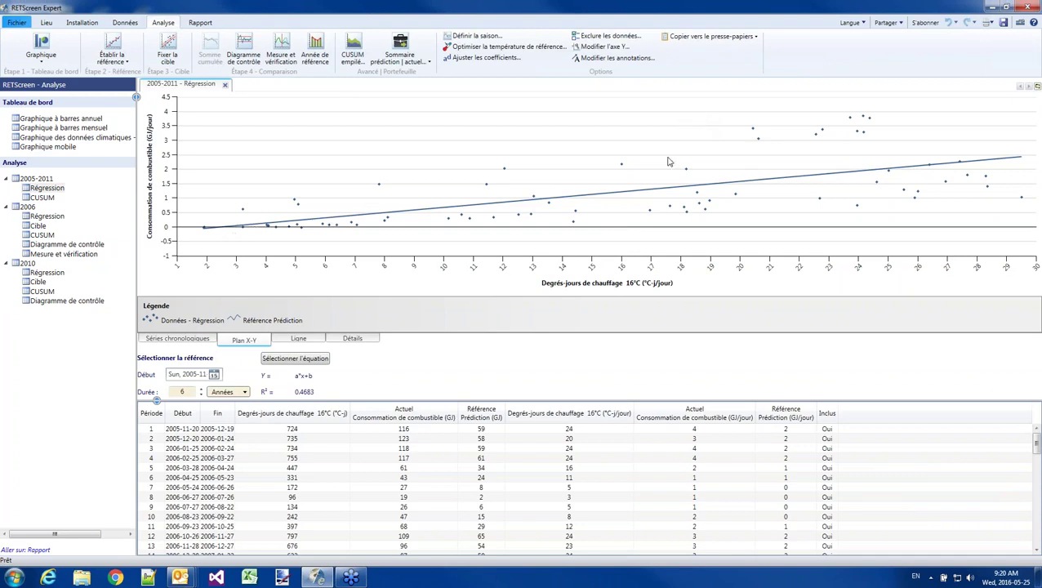
left_click(57, 254)
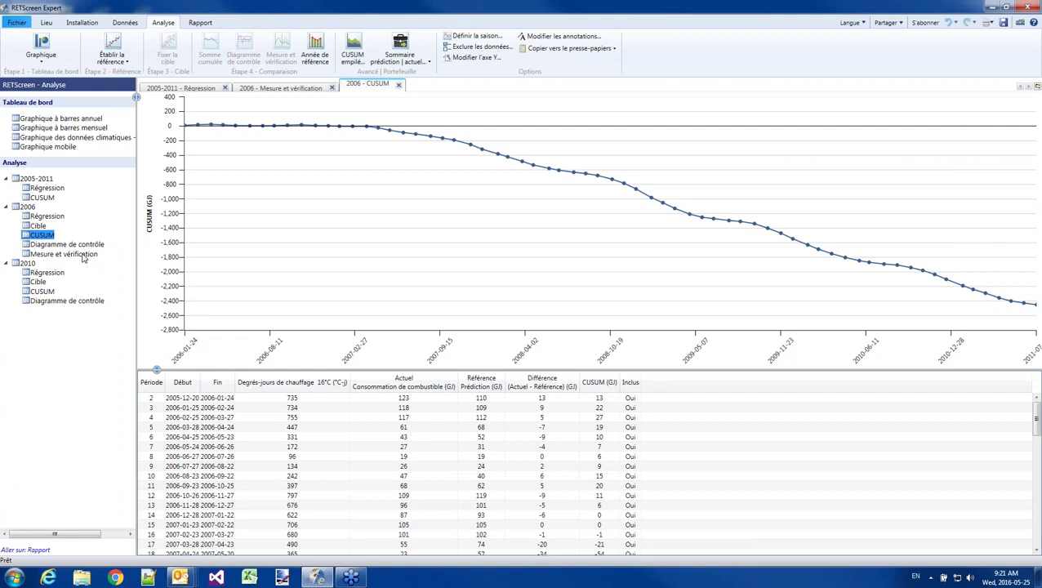
left_click(65, 254)
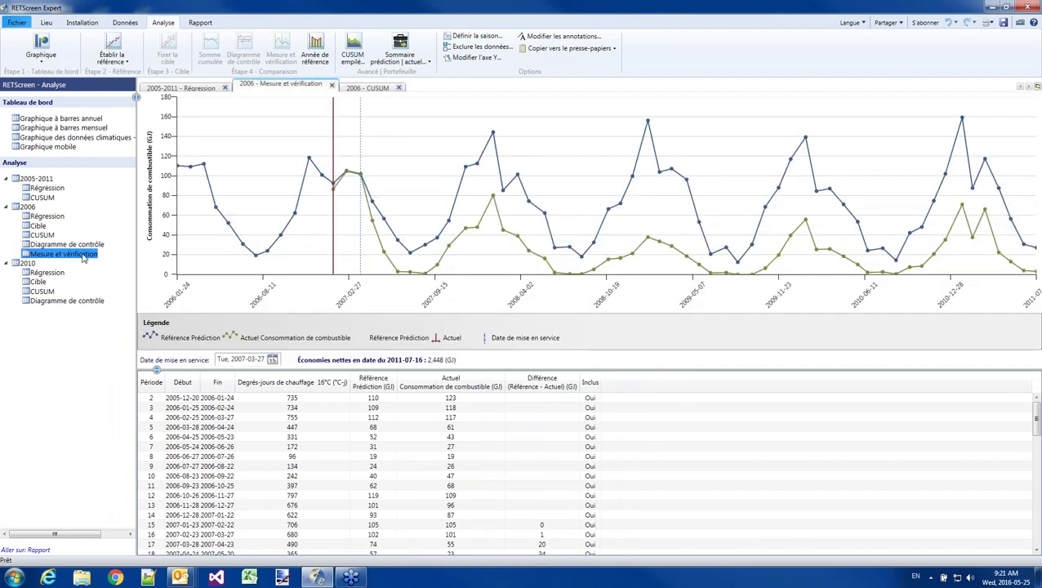
Open the climate database map from the building's site conditions and examine the climate stations in North America and West Africa
left_click(17, 23)
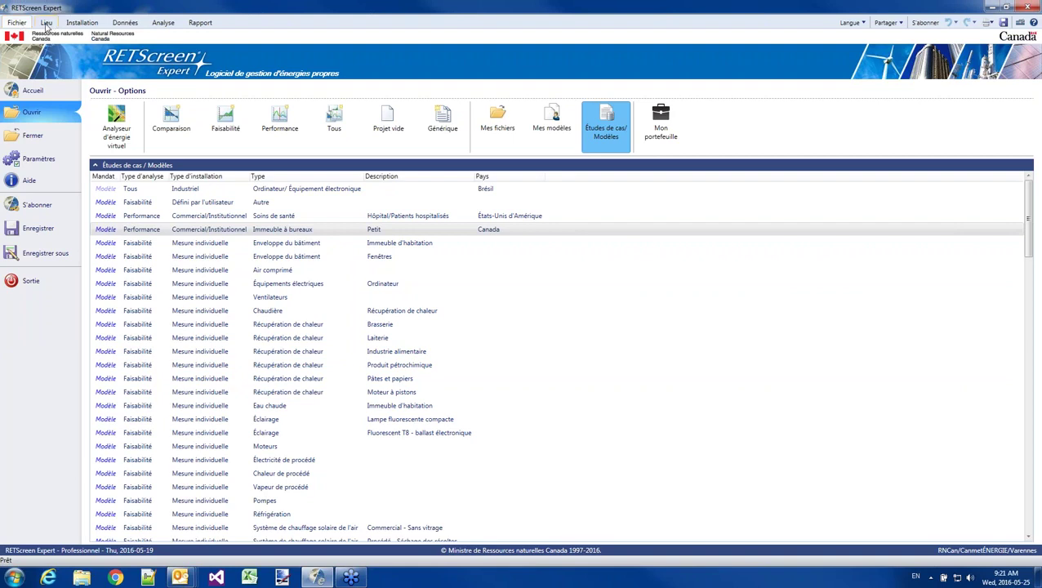
left_click(47, 24)
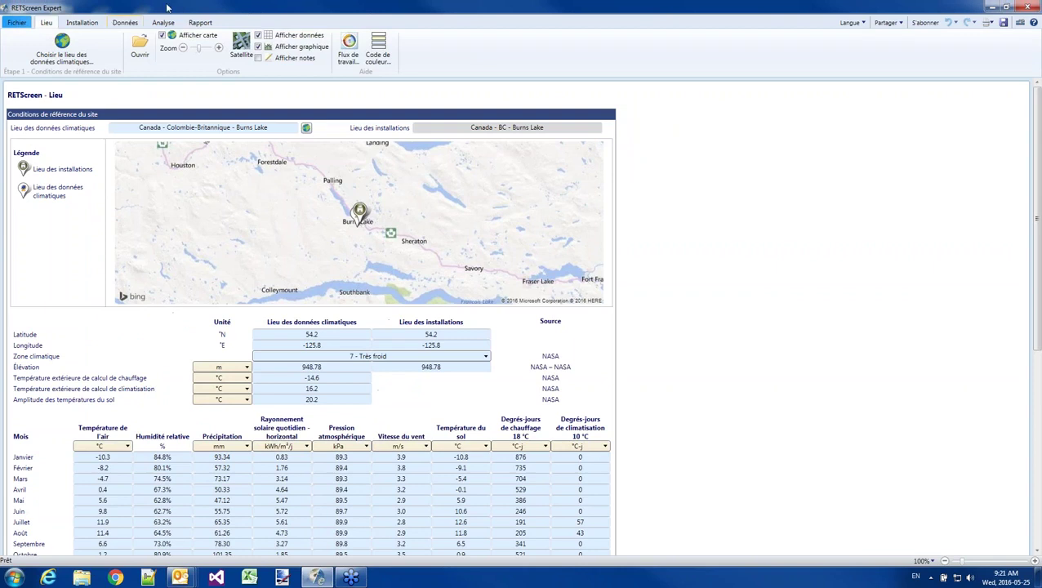
left_click(73, 62)
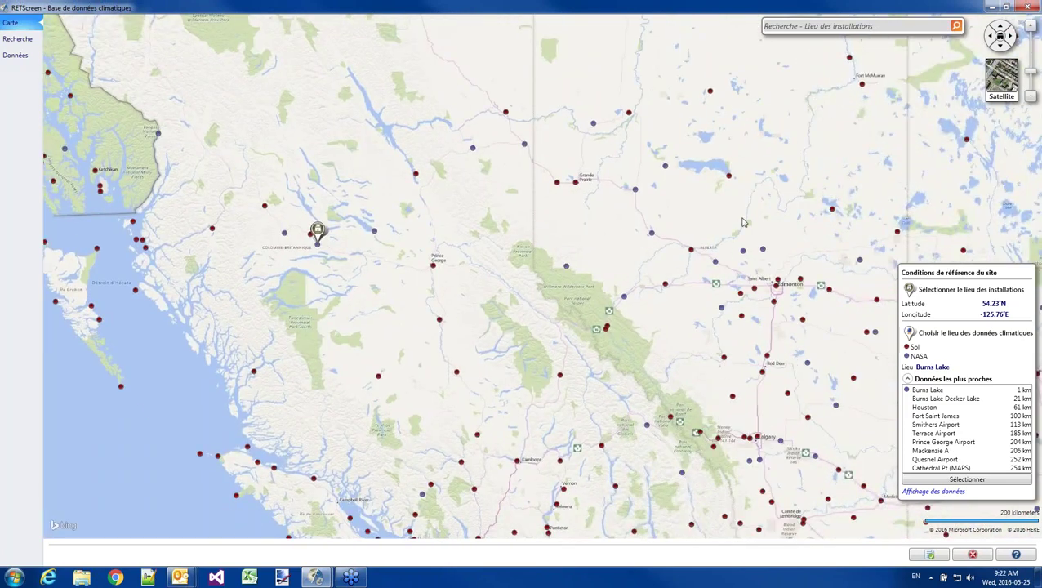
scroll(742, 222, "down", 3)
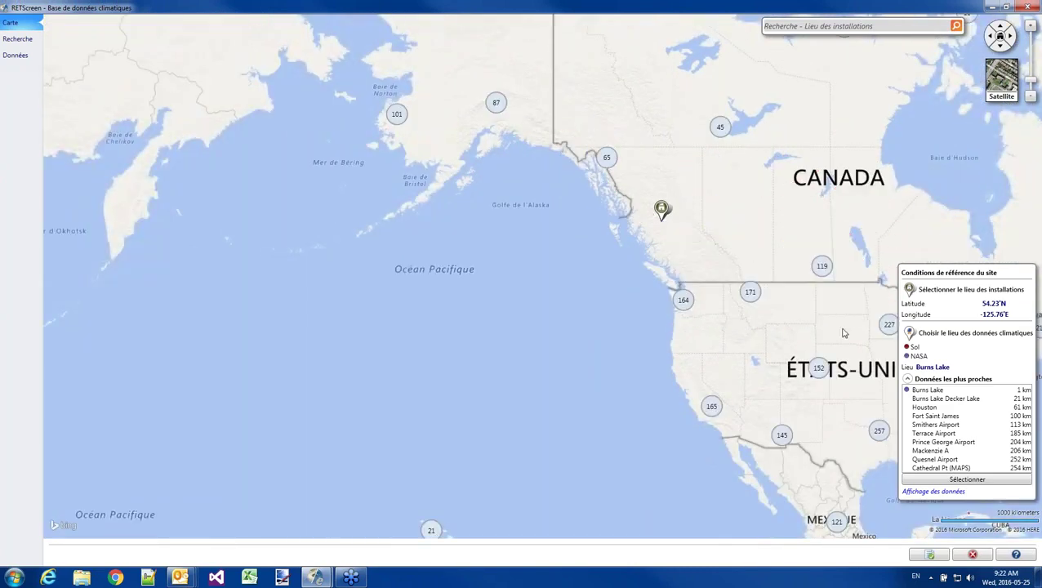
left_click_drag(844, 330, 600, 284)
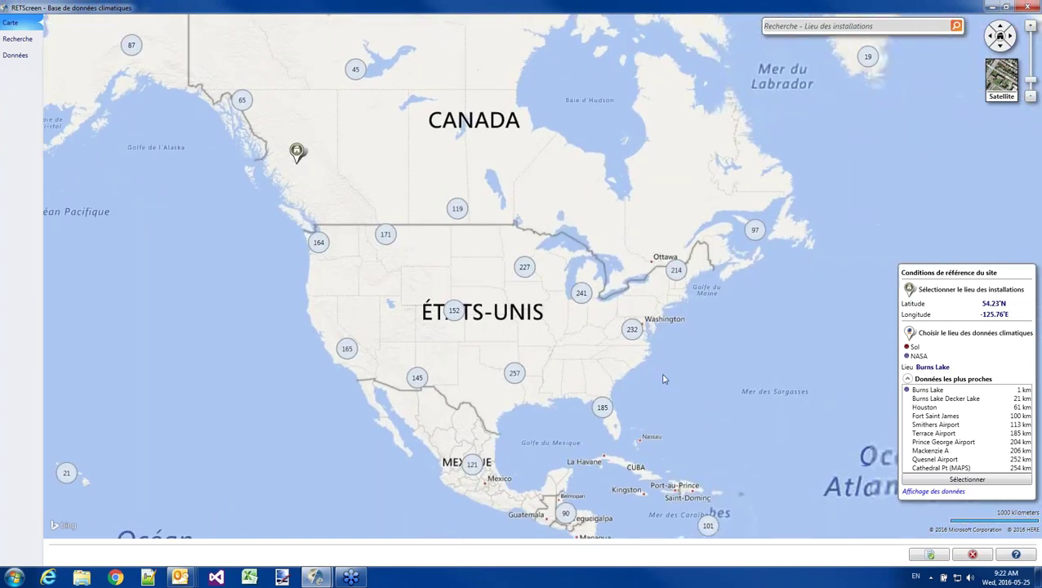
scroll(663, 379, "down", 2)
left_click_drag(671, 340, 434, 222)
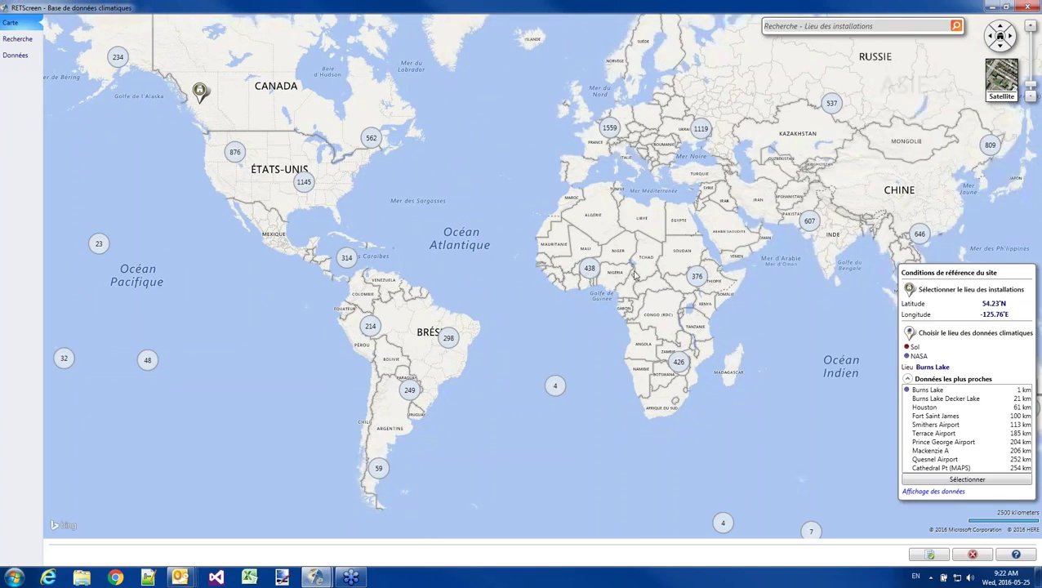
scroll(635, 276, "up", 1)
scroll(635, 276, "up", 1)
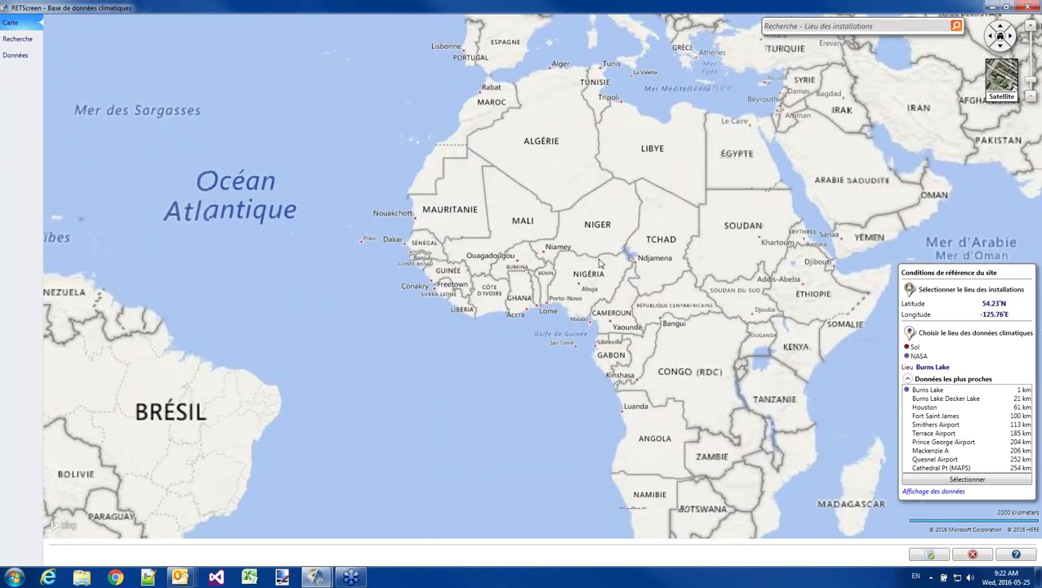
scroll(543, 297, "up", 2)
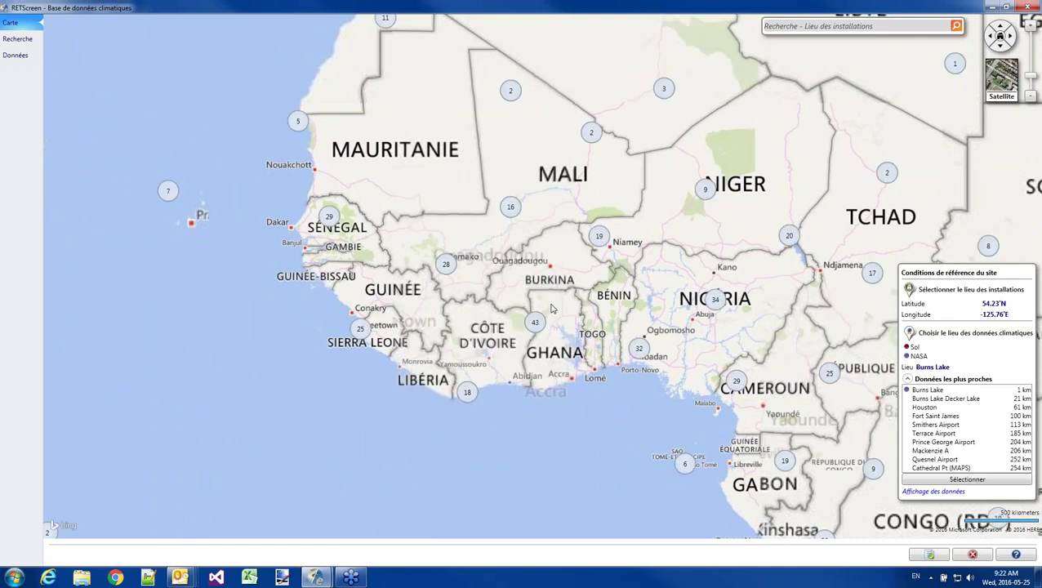
scroll(551, 308, "up", 1)
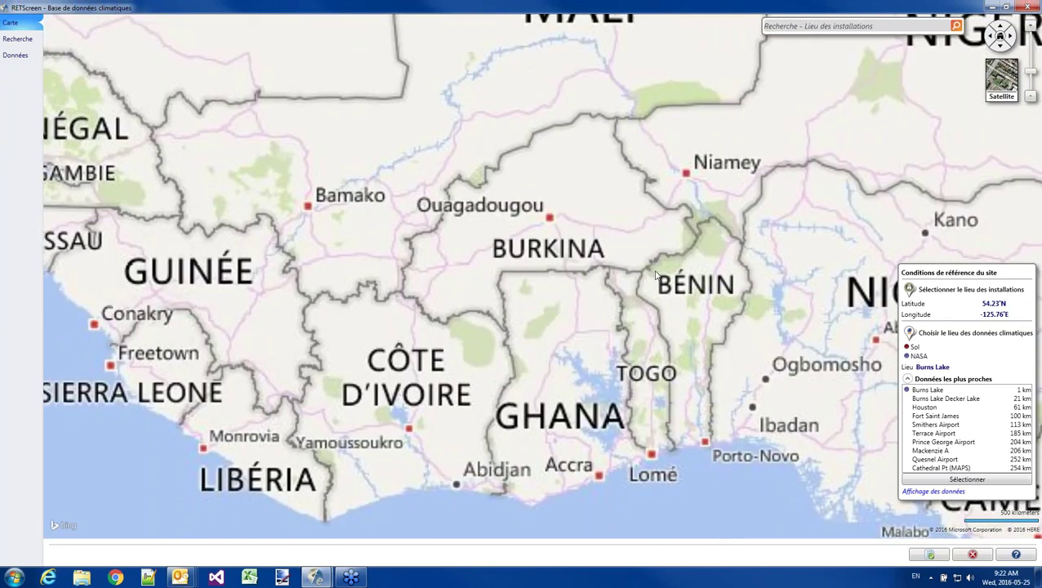
left_click_drag(543, 253, 653, 153)
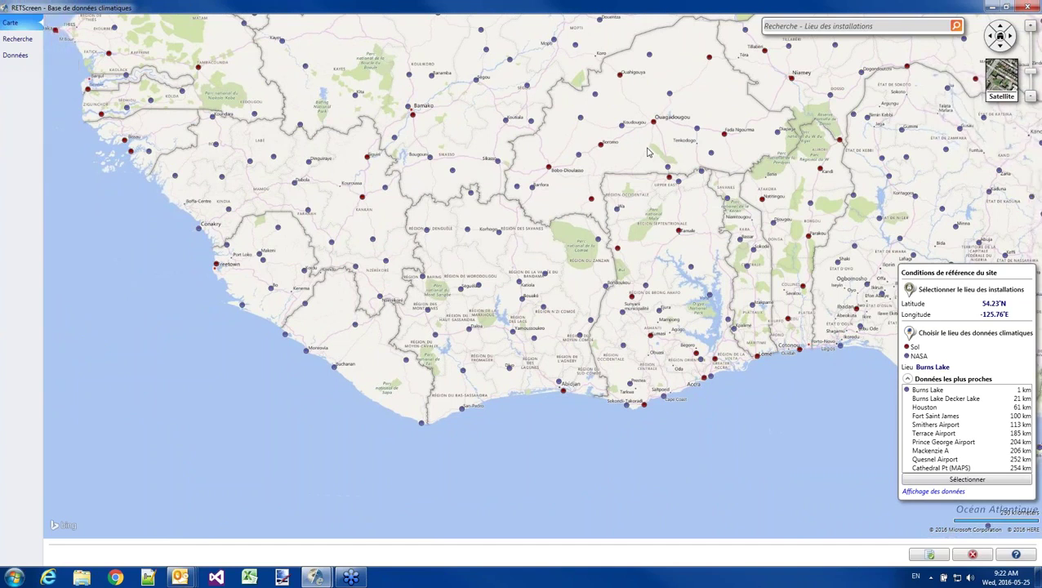
Try facility locations on the map around Ouagadougou in Burkina Faso and near Mopti in Mali
left_click(647, 152)
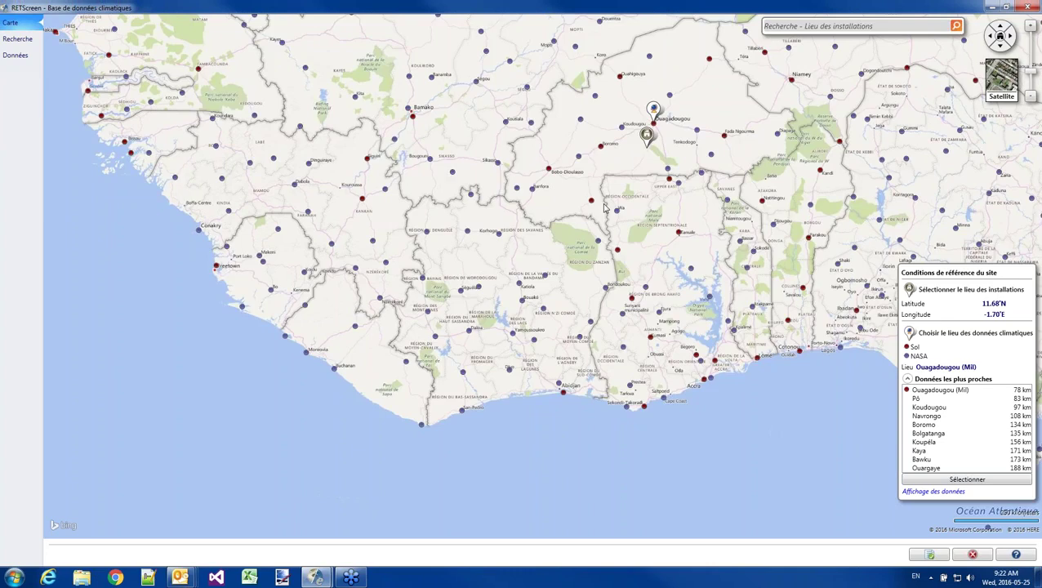
left_click_drag(605, 208, 572, 236)
left_click(614, 167)
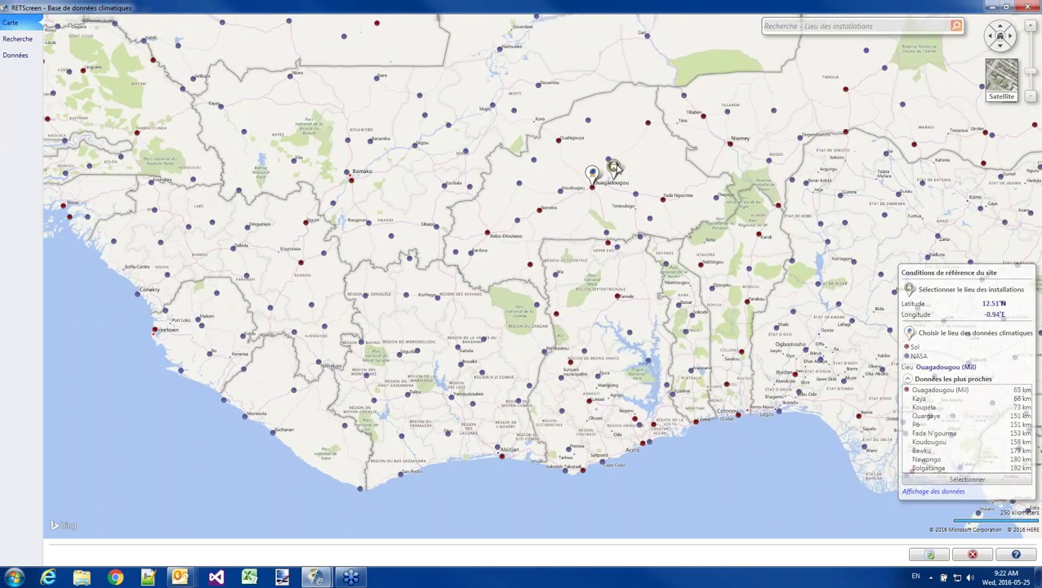
left_click_drag(617, 169, 466, 78)
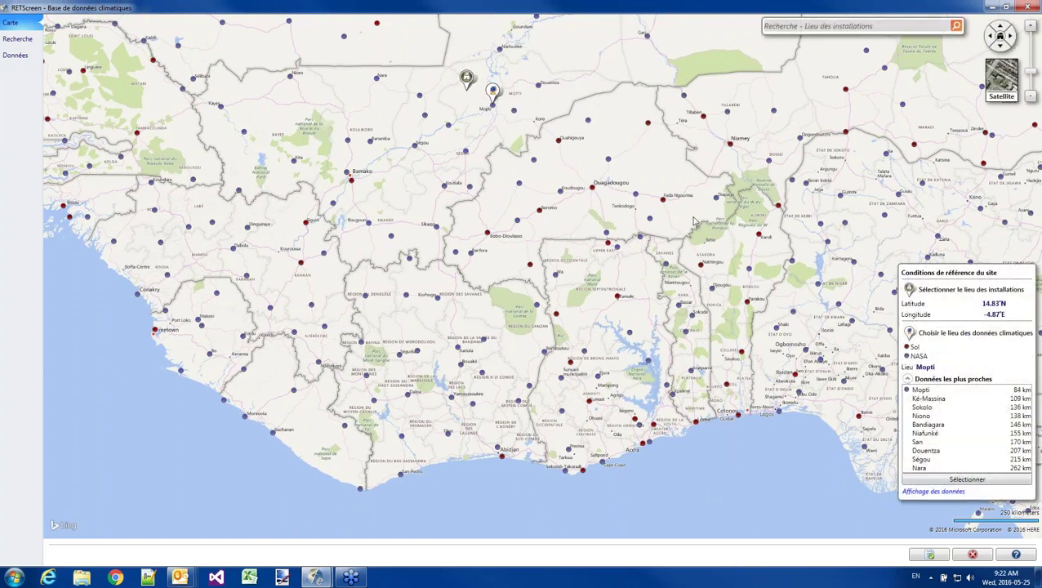
Examine the climate stations across Central and Southern Africa down to South Africa, and close the climate database without applying a location
left_click_drag(635, 216, 629, 111)
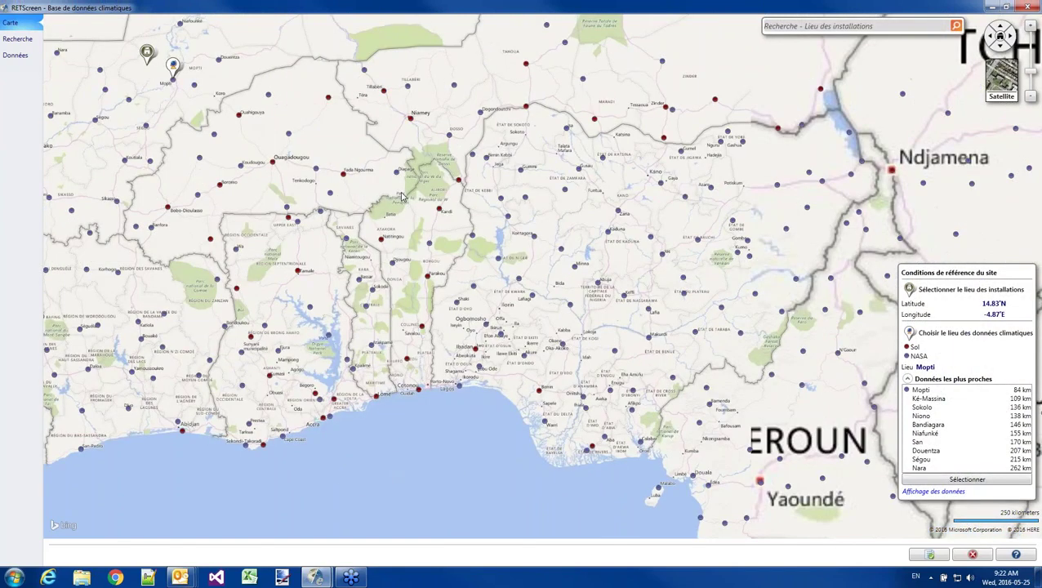
left_click_drag(526, 206, 539, 147)
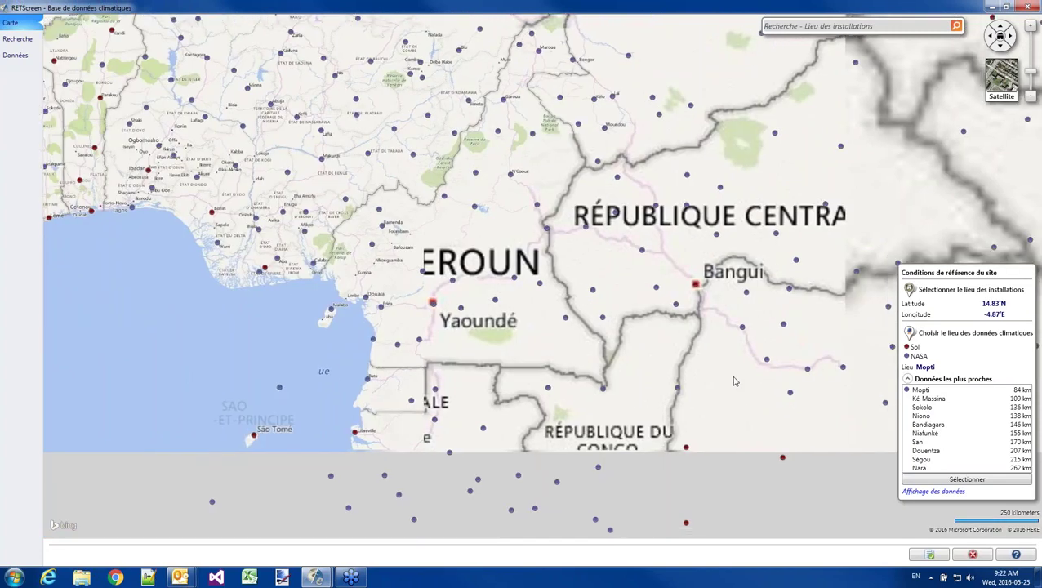
left_click_drag(730, 305, 538, 147)
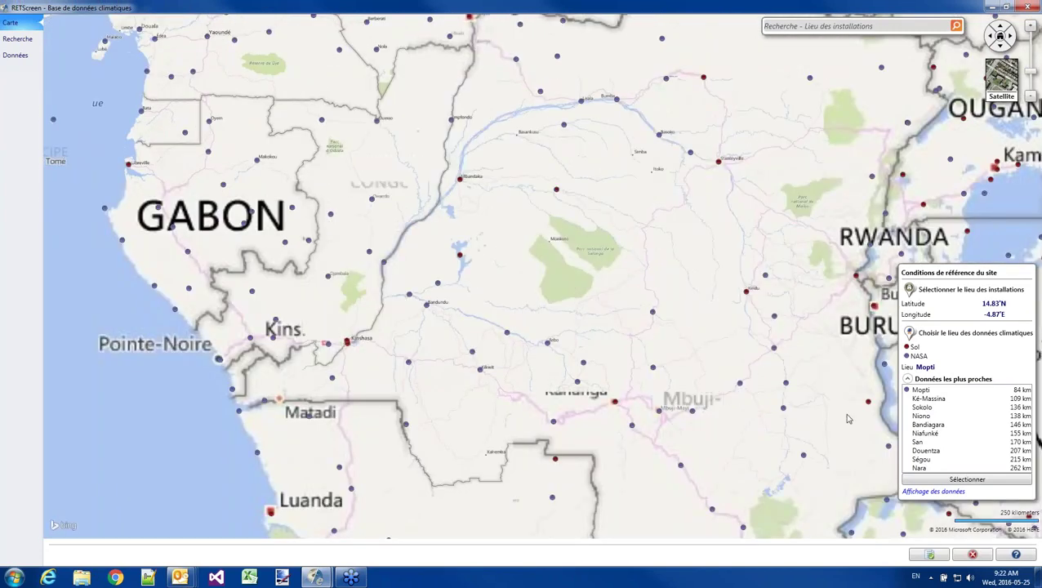
left_click_drag(807, 384, 604, 181)
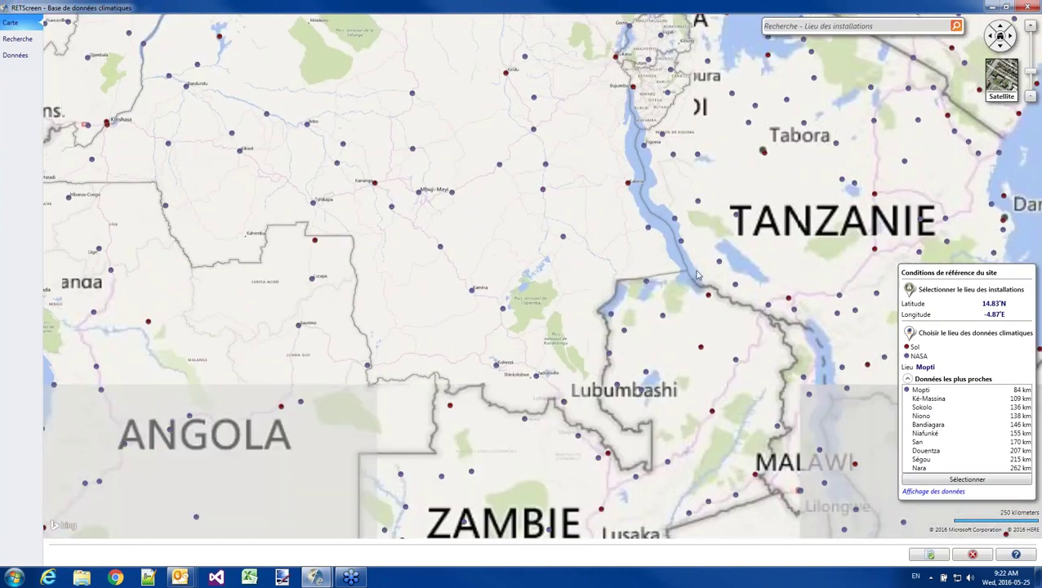
left_click_drag(788, 407, 765, 244)
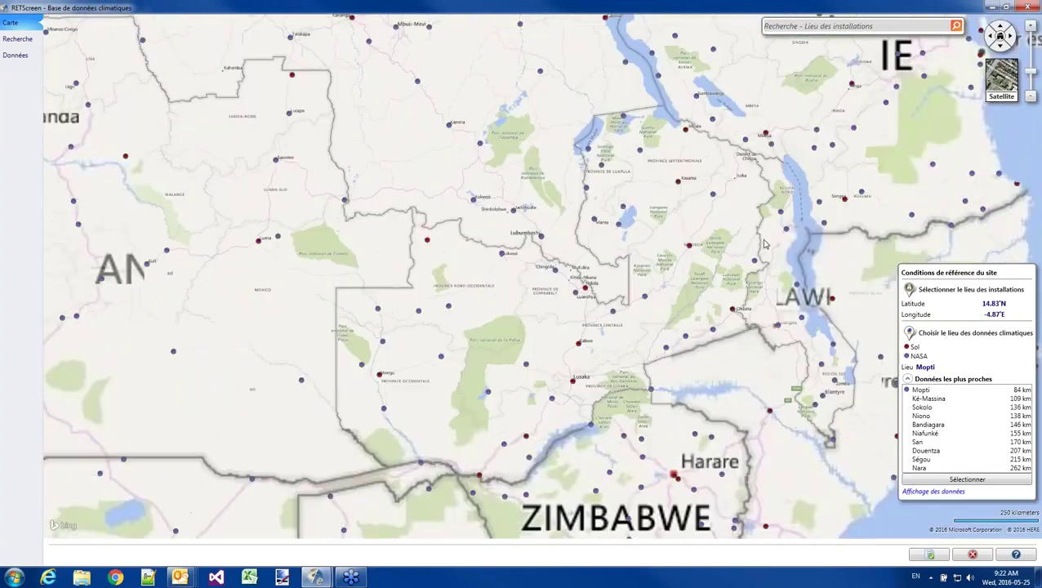
left_click_drag(637, 523, 760, 256)
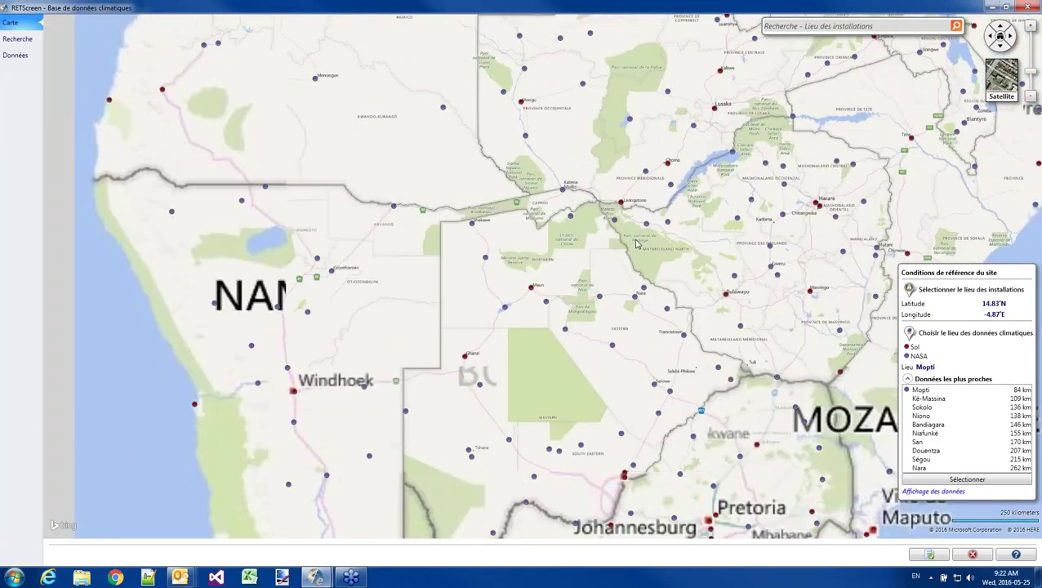
left_click_drag(674, 535, 706, 447)
left_click_drag(677, 394, 652, 271)
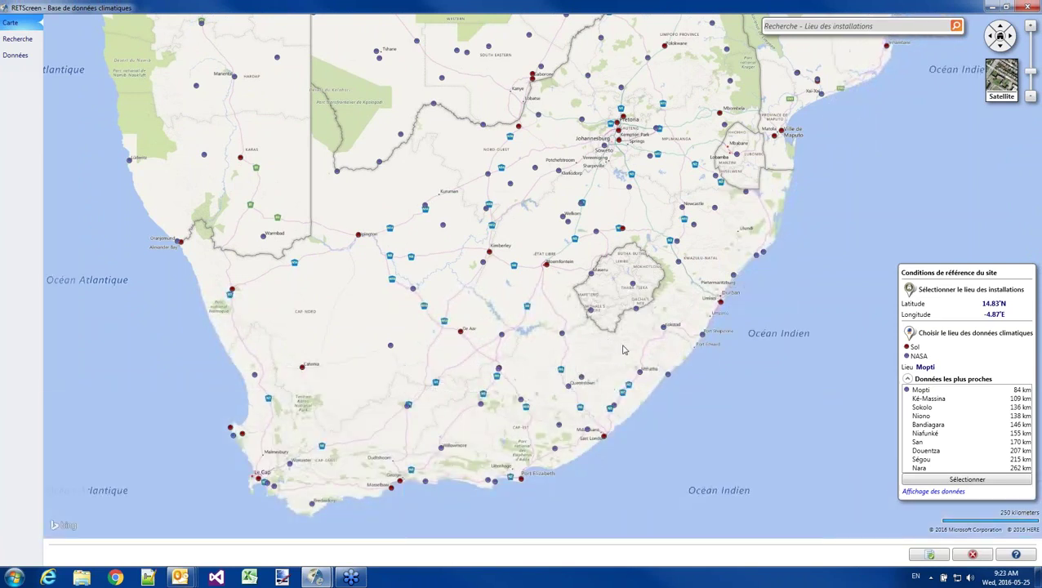
left_click(985, 560)
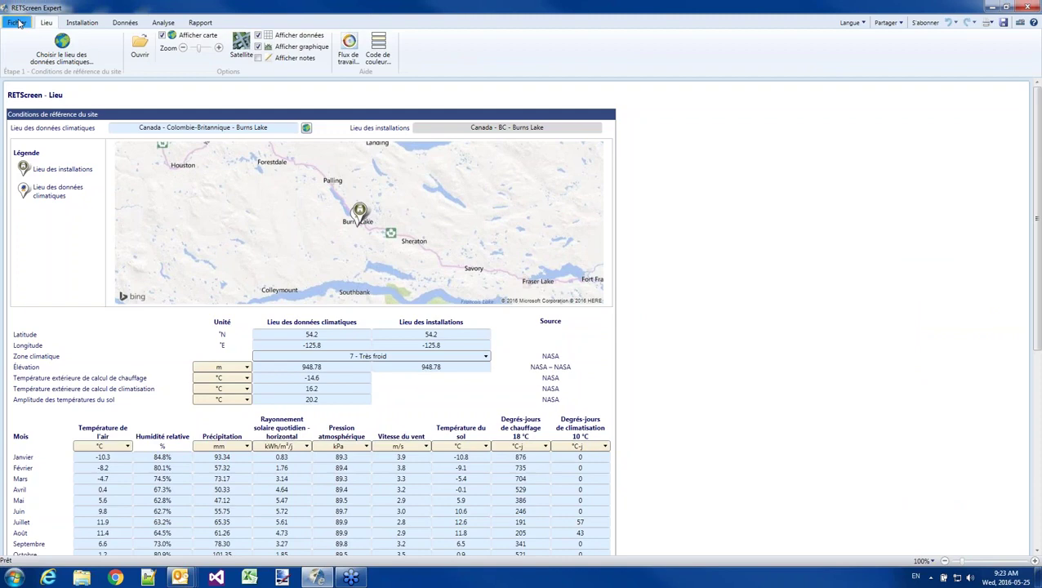
Return to the home page and look over the available facility types, including Mesure individuelle and Centrales électriques
left_click(18, 23)
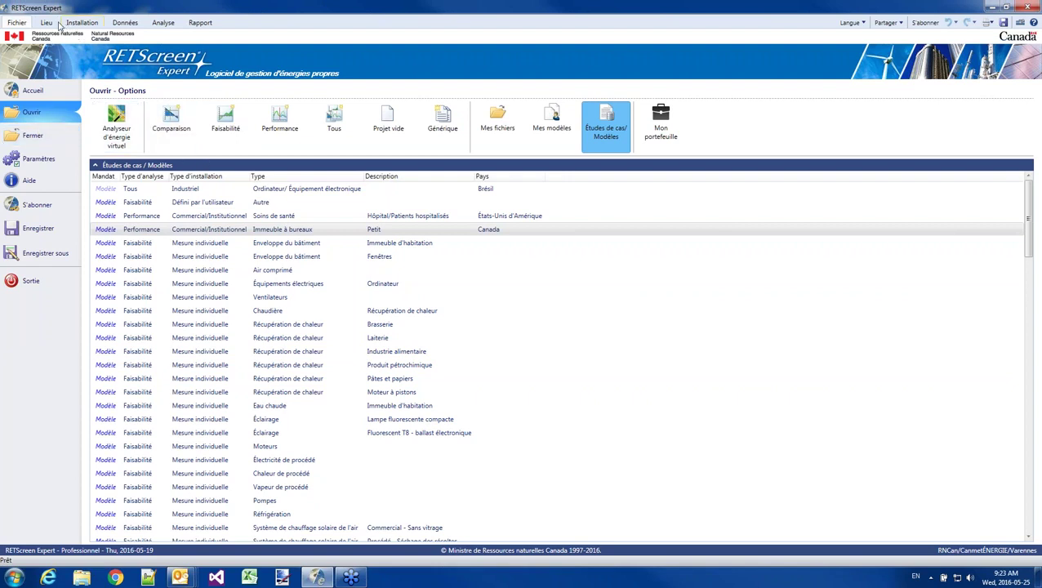
left_click(35, 91)
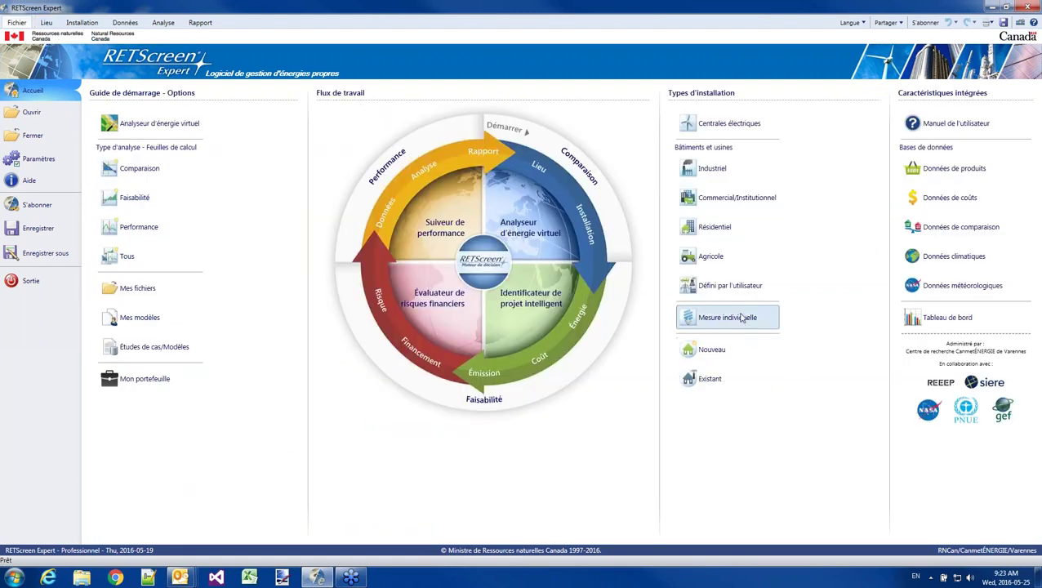
mouse_move(746, 319)
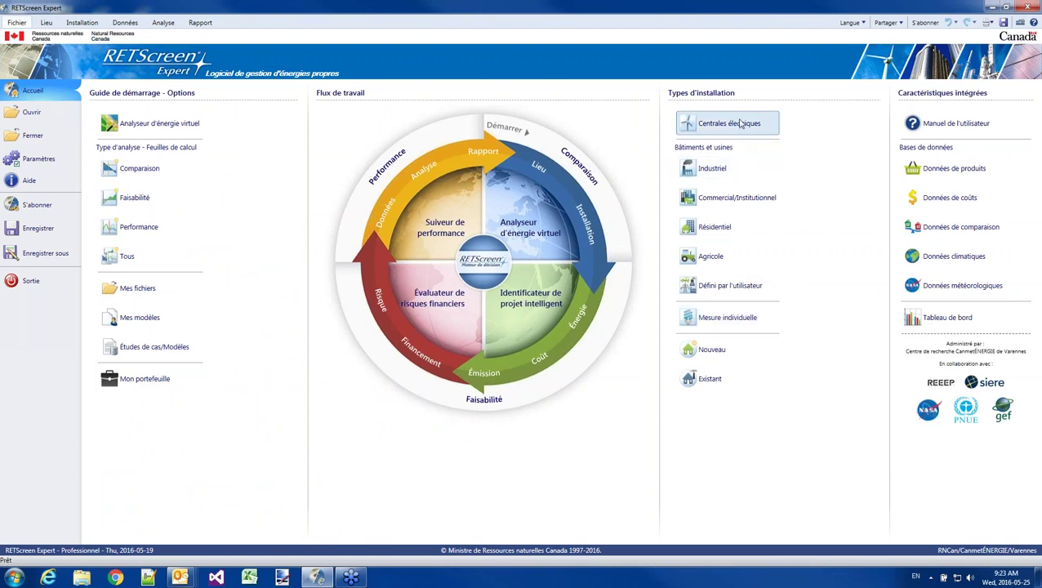
mouse_move(740, 123)
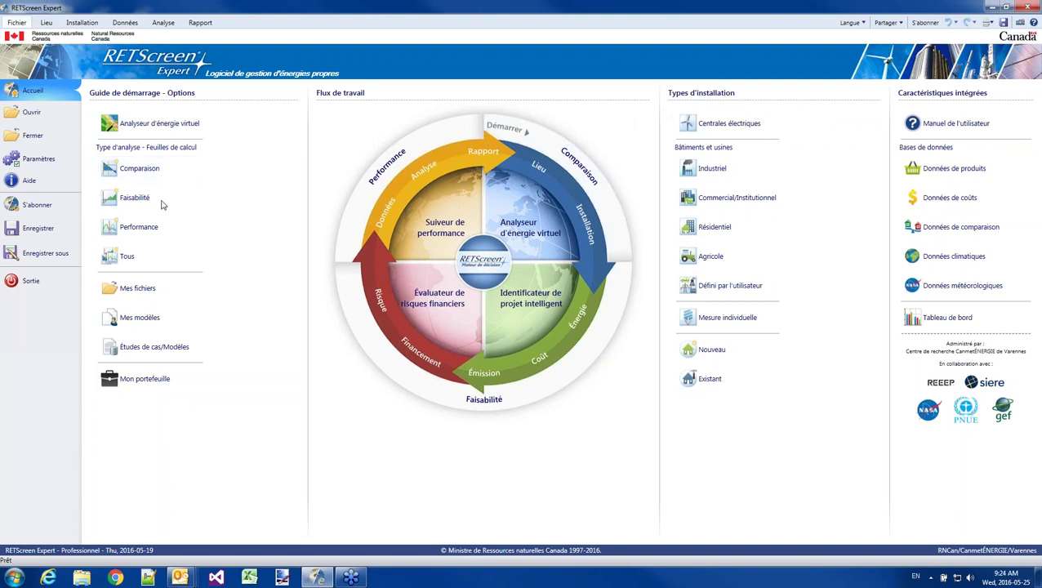
Look through the case studies and templates, selecting the 3.2 kW photovoltaic and 150 kW wind isolated-grid cases in Canada, and return to the home page
left_click(174, 354)
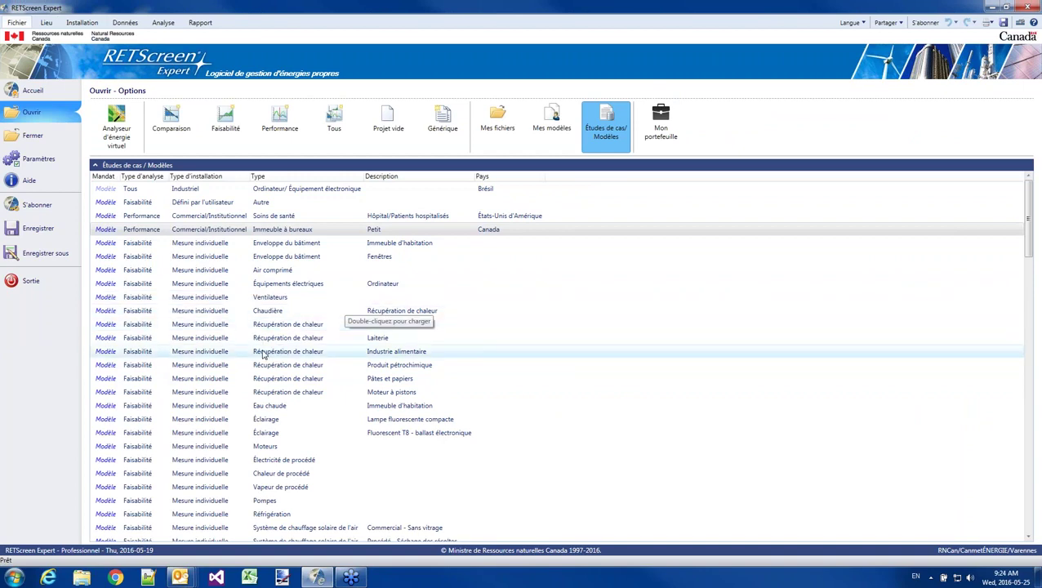
scroll(263, 354, "down", 8)
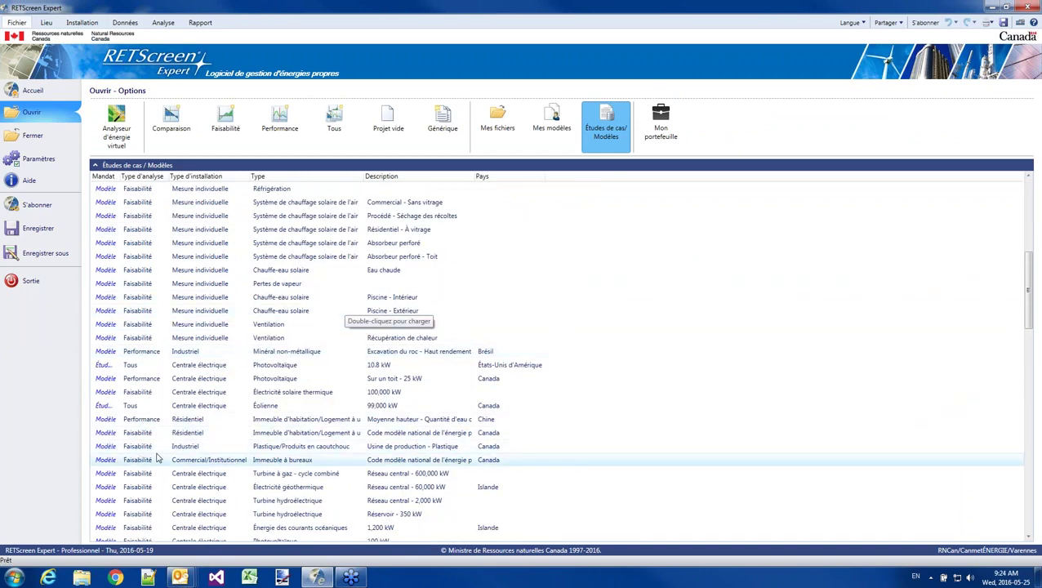
scroll(158, 459, "down", 4)
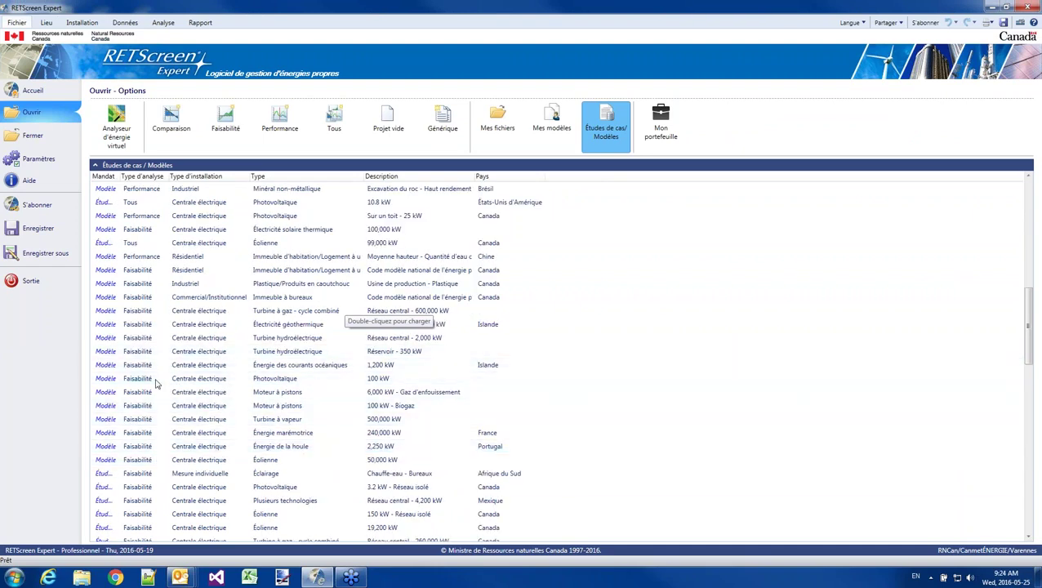
left_click(419, 487)
scroll(415, 460, "down", 1)
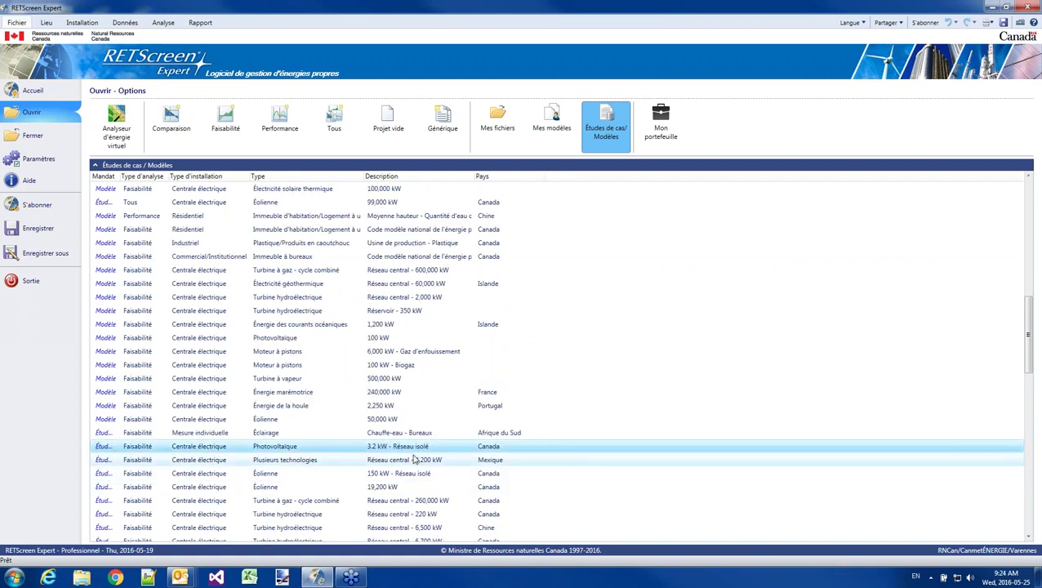
left_click(268, 474)
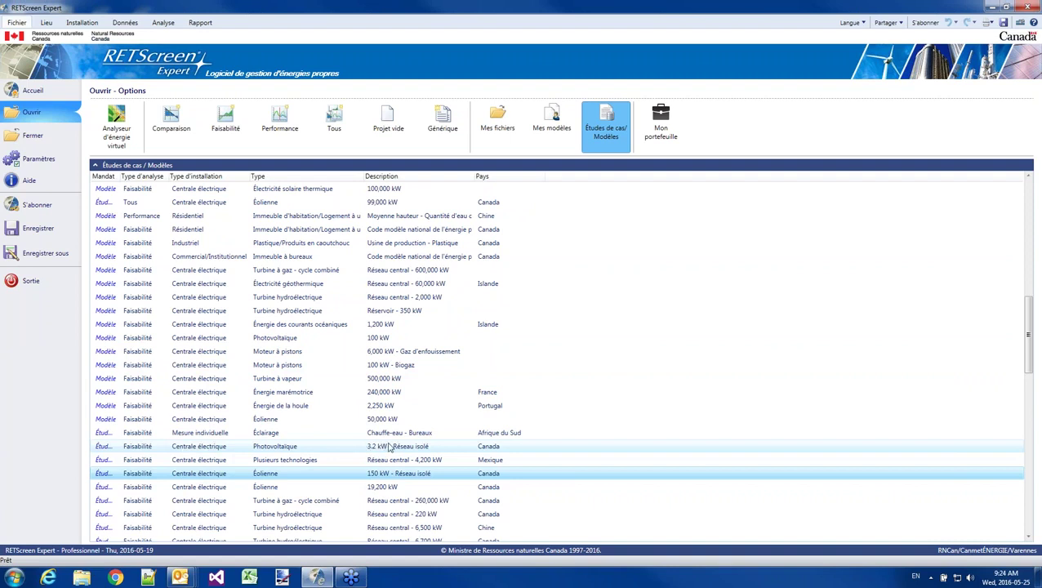
left_click(48, 89)
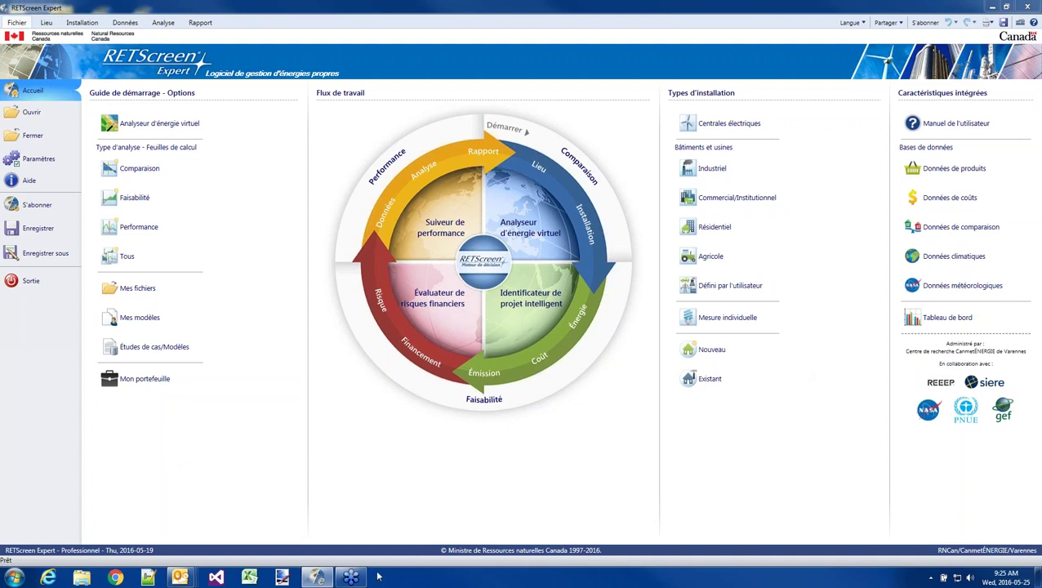
mouse_move(180, 577)
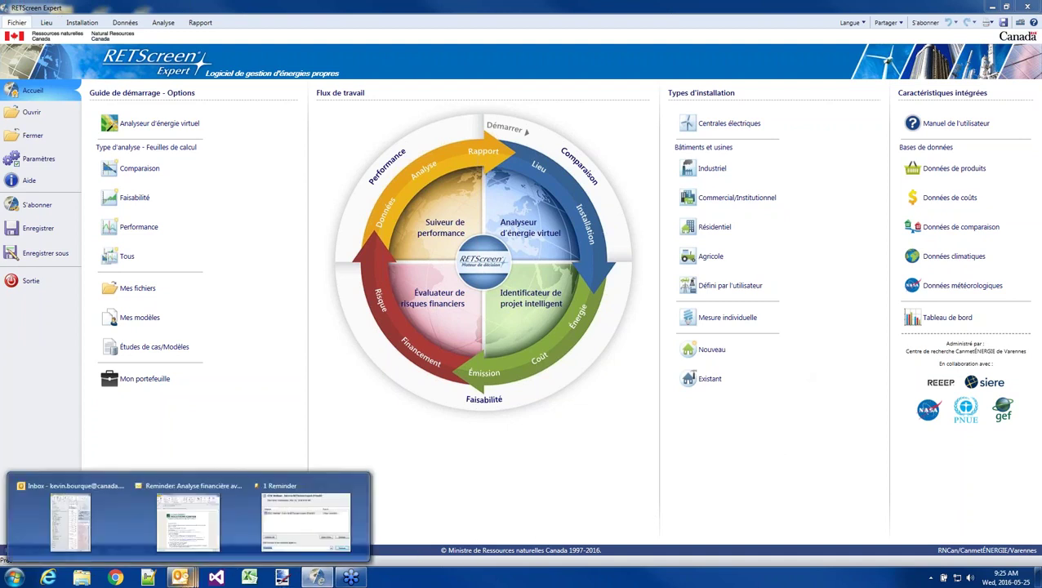